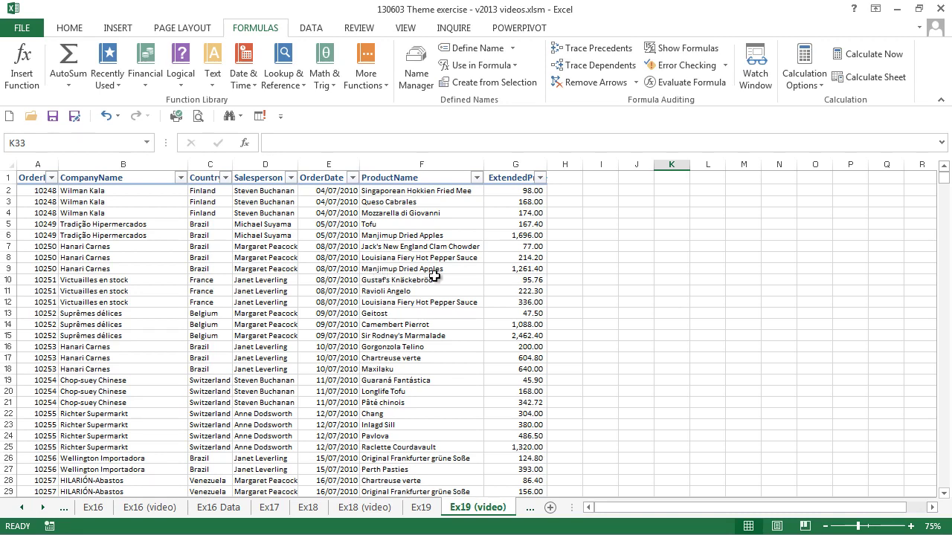
Sort the order list by the ExtendedPrice column from smallest to largest.
{"action": "left_click", "coordinate": [526, 201]}
{"action": "right_click", "coordinate": [526, 201]}
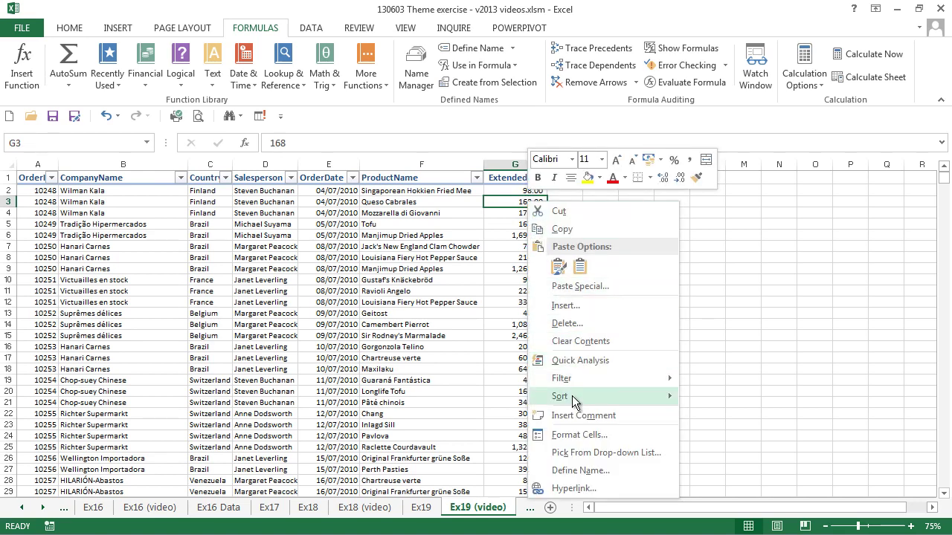
{"action": "mouse_move", "coordinate": [573, 402]}
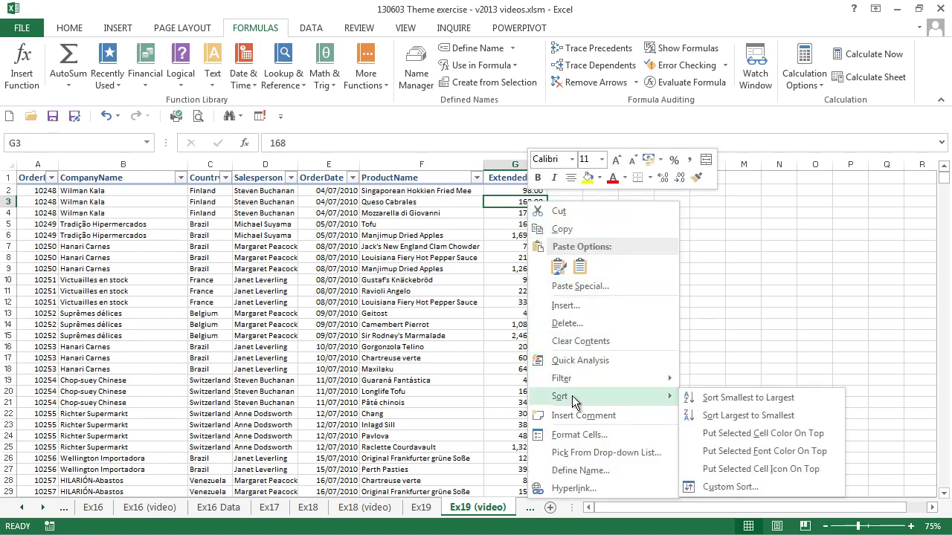
{"action": "left_click", "coordinate": [710, 398]}
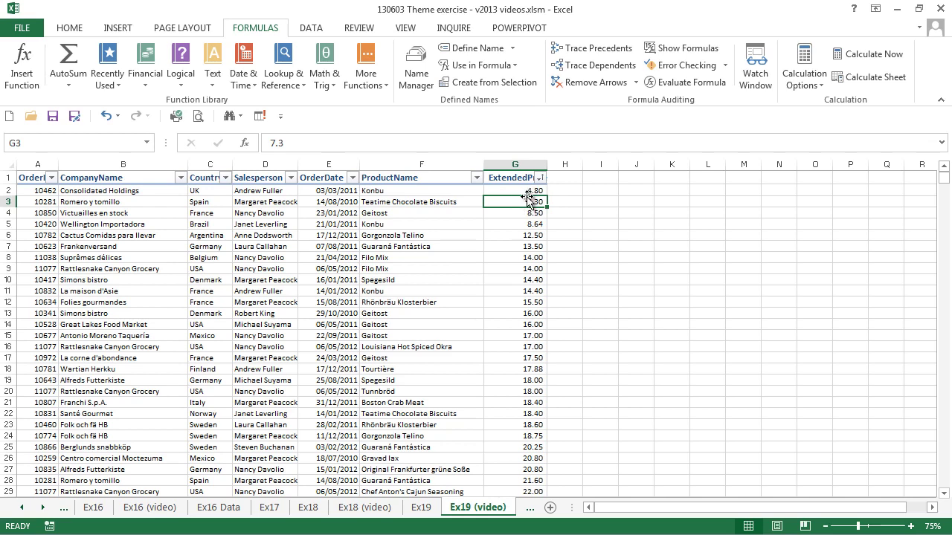
Sort the order list by the OrderDate column from newest to oldest.
{"action": "left_click", "coordinate": [345, 191]}
{"action": "right_click", "coordinate": [344, 191]}
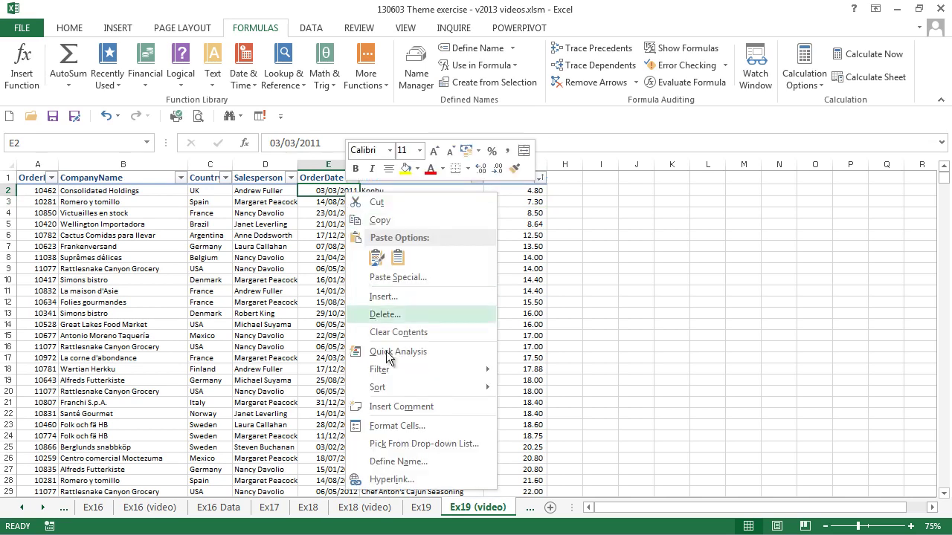
{"action": "mouse_move", "coordinate": [428, 387]}
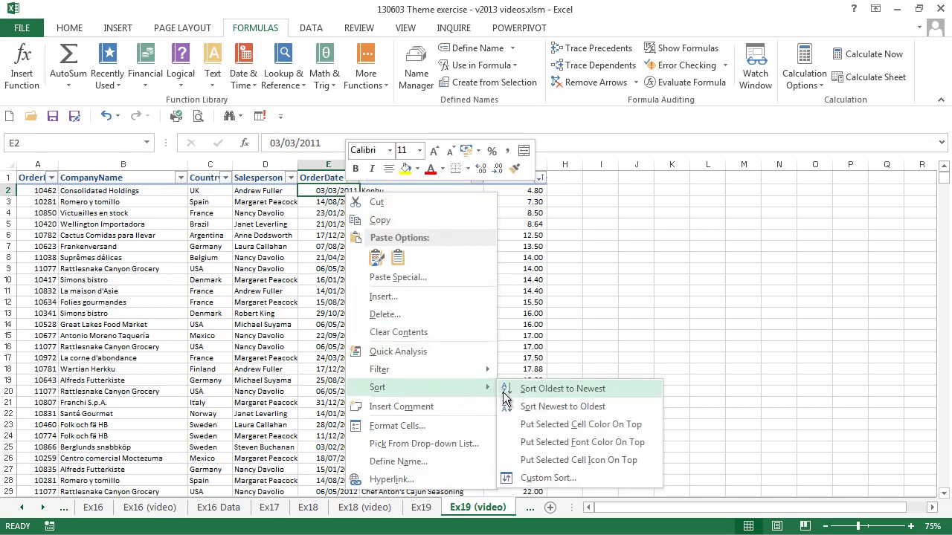
{"action": "left_click", "coordinate": [557, 413]}
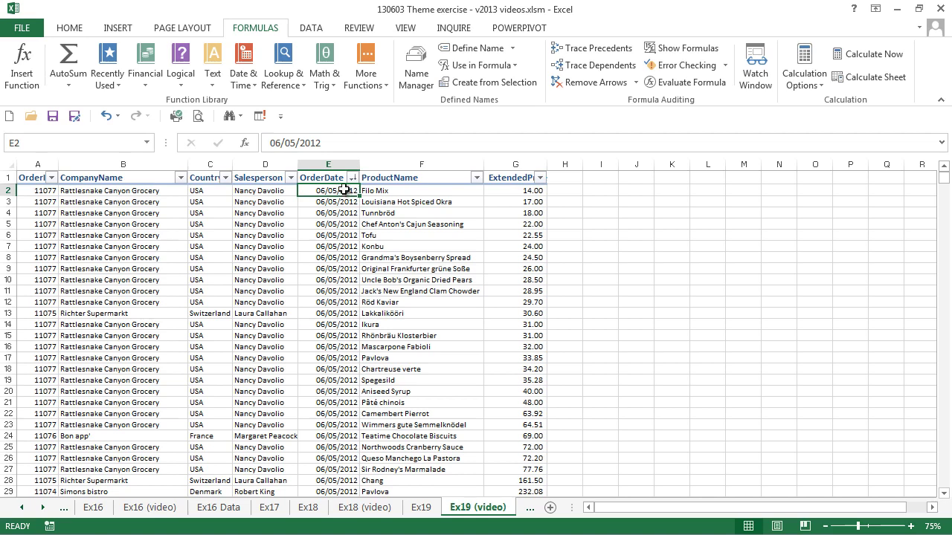
Add Country and Salesperson, both A to Z, as the second and third levels of a custom sort below OrderDate.
{"action": "left_click", "coordinate": [312, 30]}
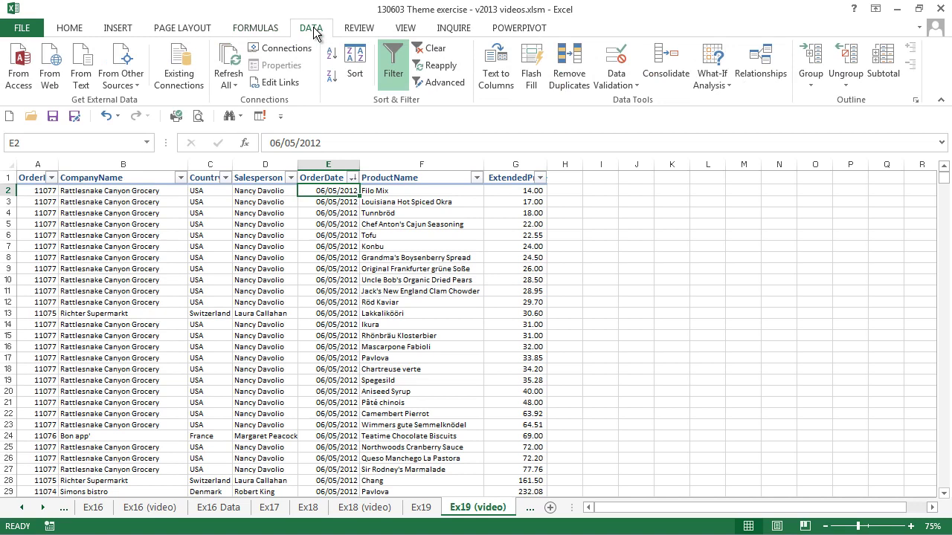
{"action": "left_click", "coordinate": [356, 63]}
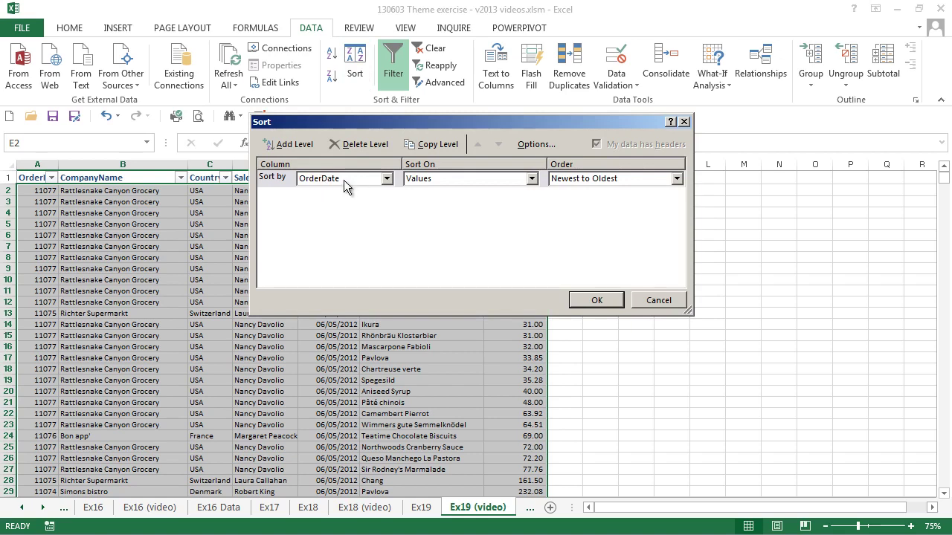
{"action": "left_click", "coordinate": [296, 143]}
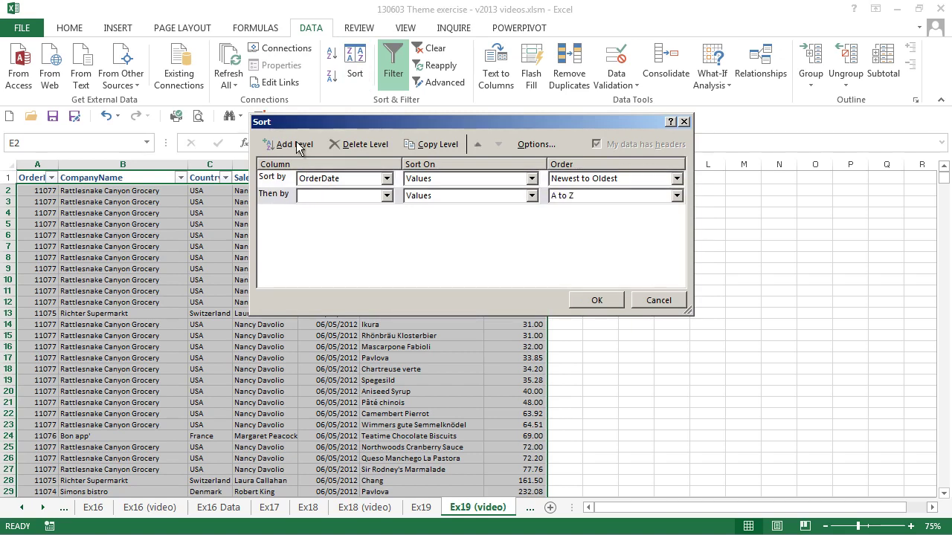
{"action": "left_click", "coordinate": [387, 197]}
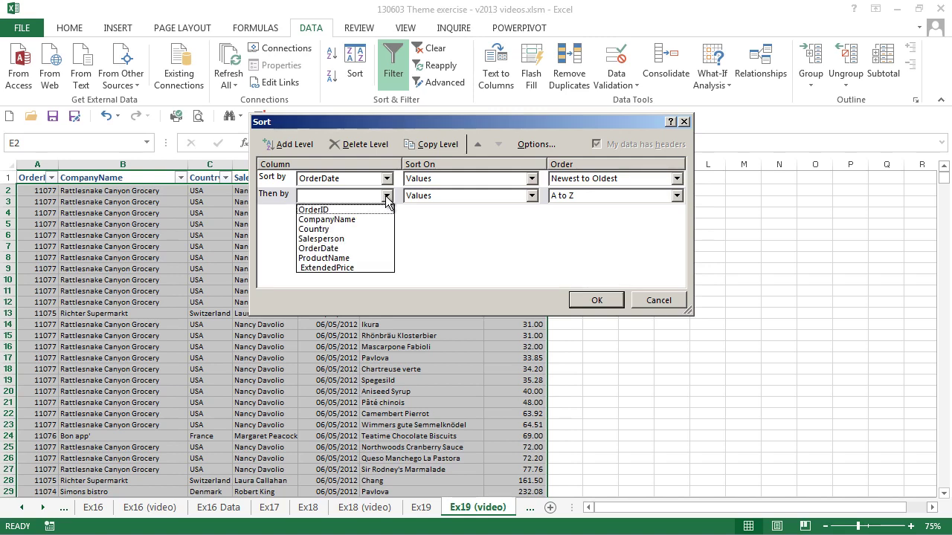
{"action": "left_click", "coordinate": [343, 227]}
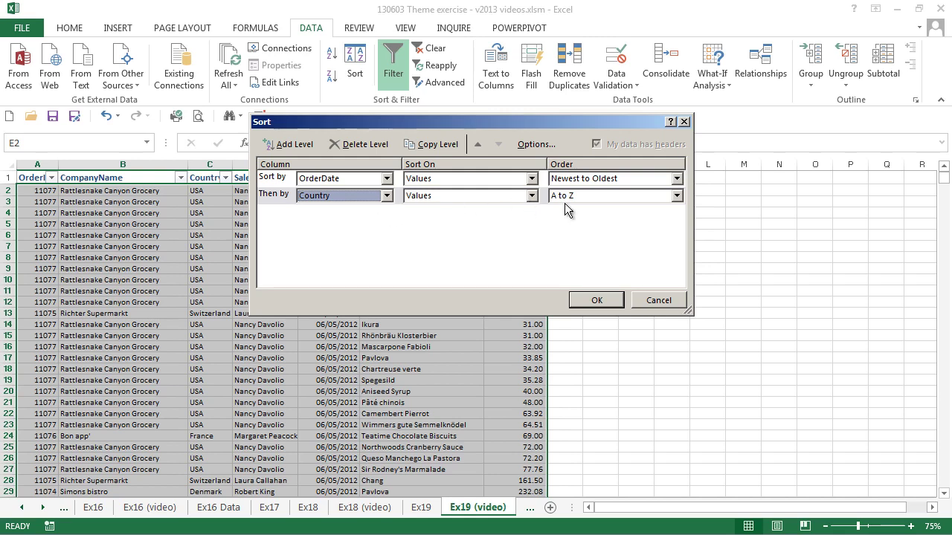
{"action": "left_click", "coordinate": [306, 148]}
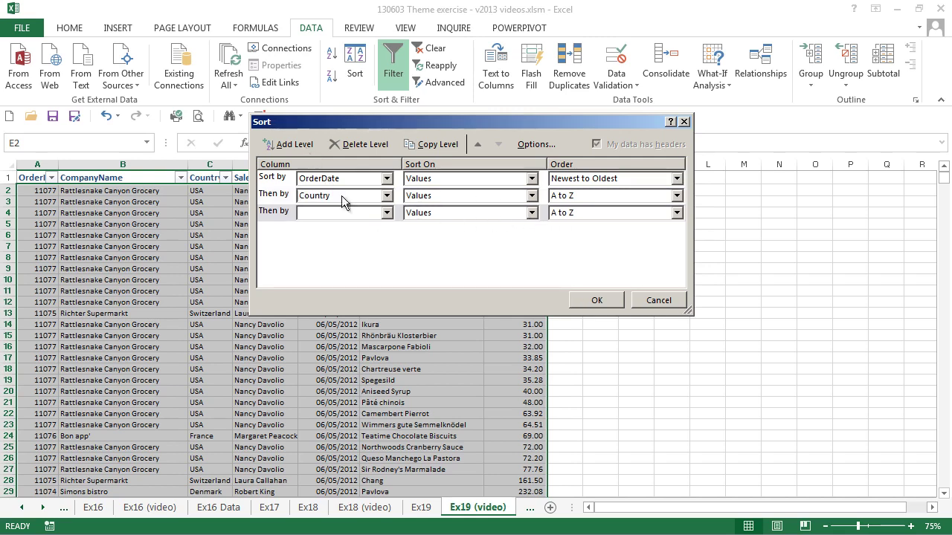
{"action": "left_click", "coordinate": [387, 212]}
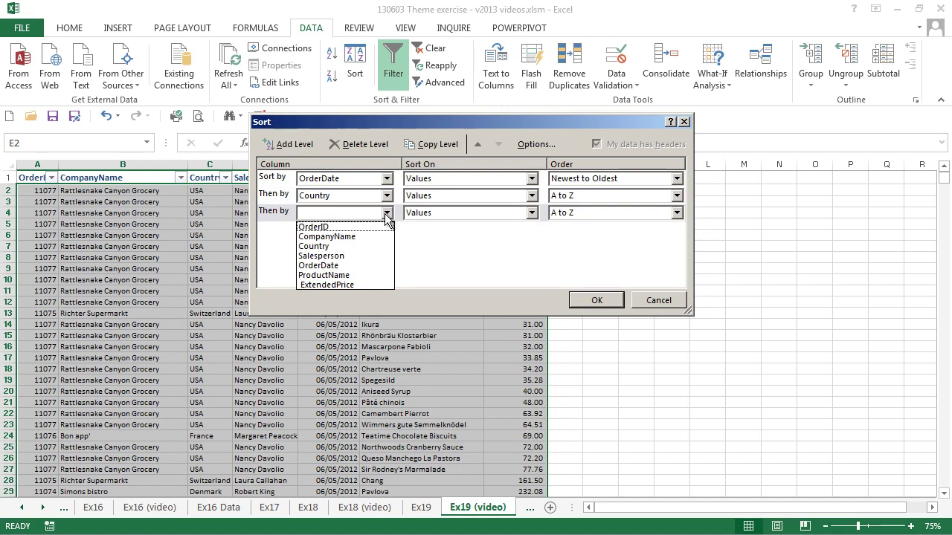
{"action": "left_click", "coordinate": [342, 256]}
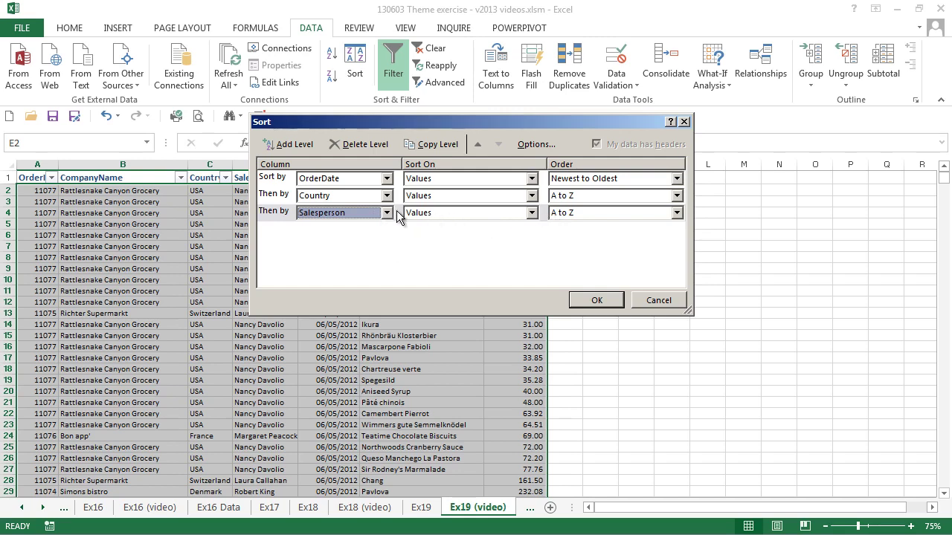
Reorder the custom sort levels to Salesperson, Country, OrderDate and apply the sort.
{"action": "left_click", "coordinate": [476, 143]}
{"action": "left_click", "coordinate": [476, 143]}
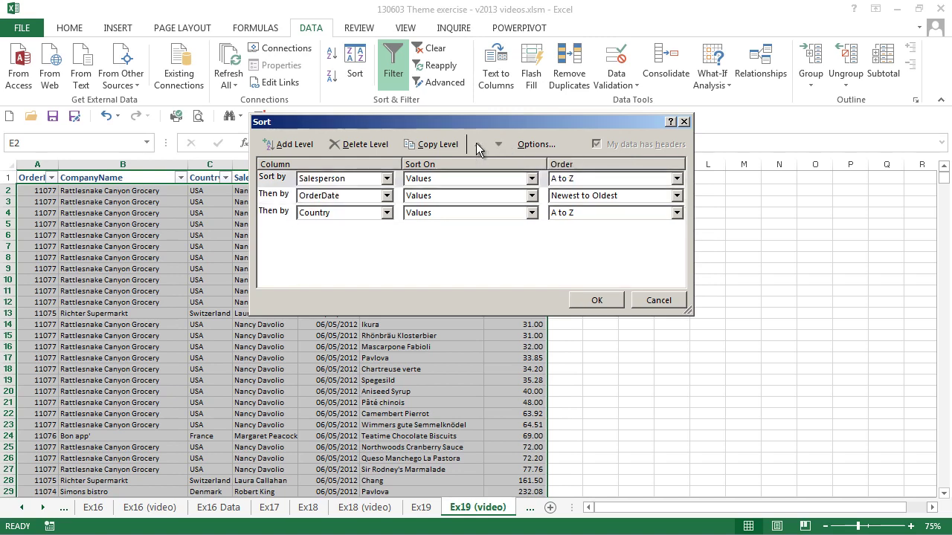
{"action": "left_click", "coordinate": [333, 195]}
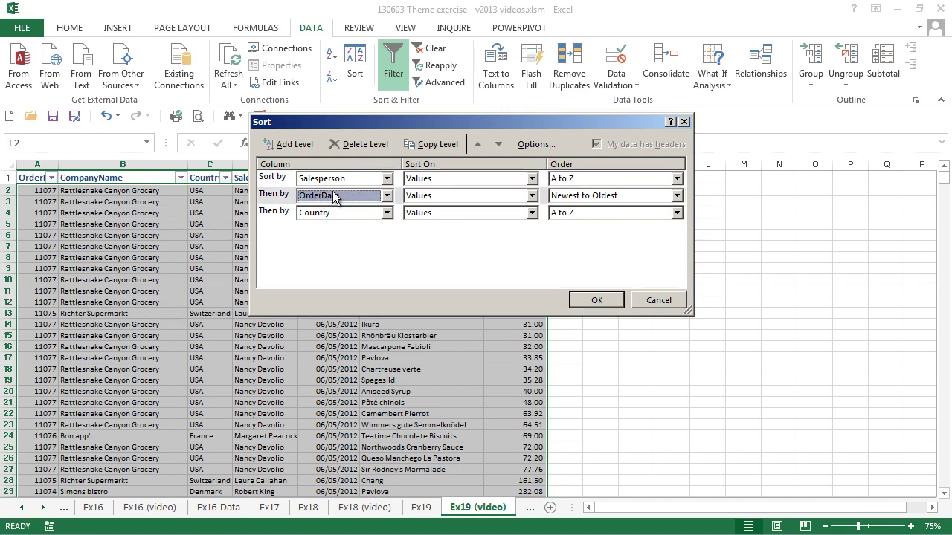
{"action": "left_click", "coordinate": [500, 147]}
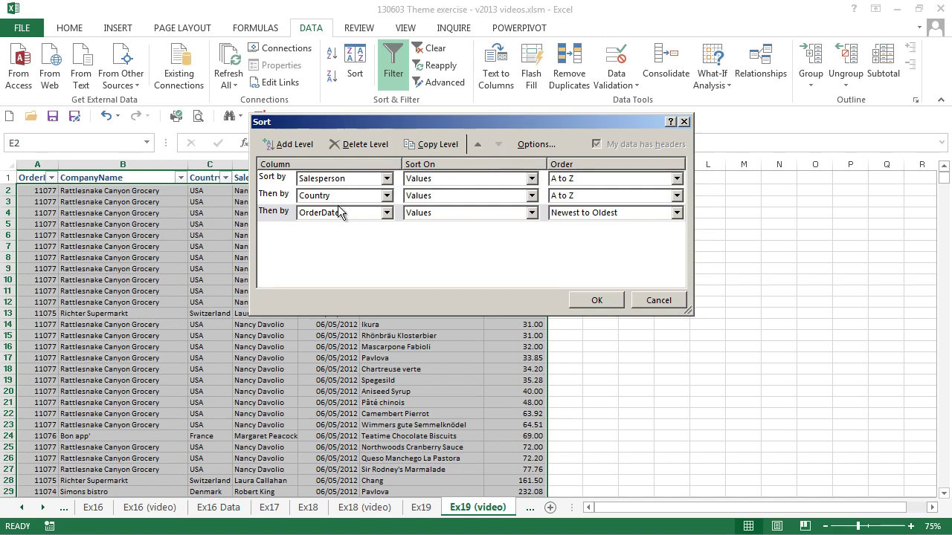
{"action": "left_click", "coordinate": [586, 300]}
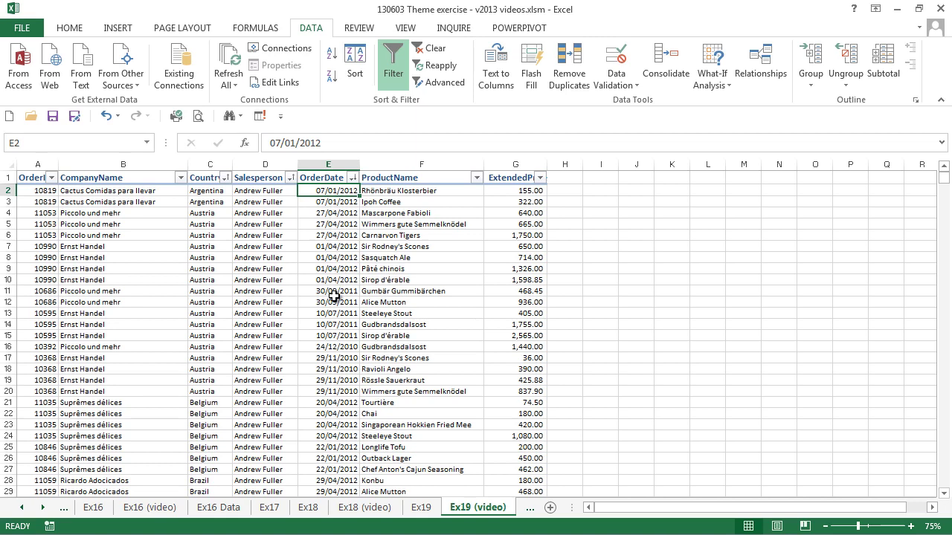
Clear the list's sort and filter state, and switch the header filter off and back on.
{"action": "key", "text": "alt+a"}
{"action": "key", "text": "c"}
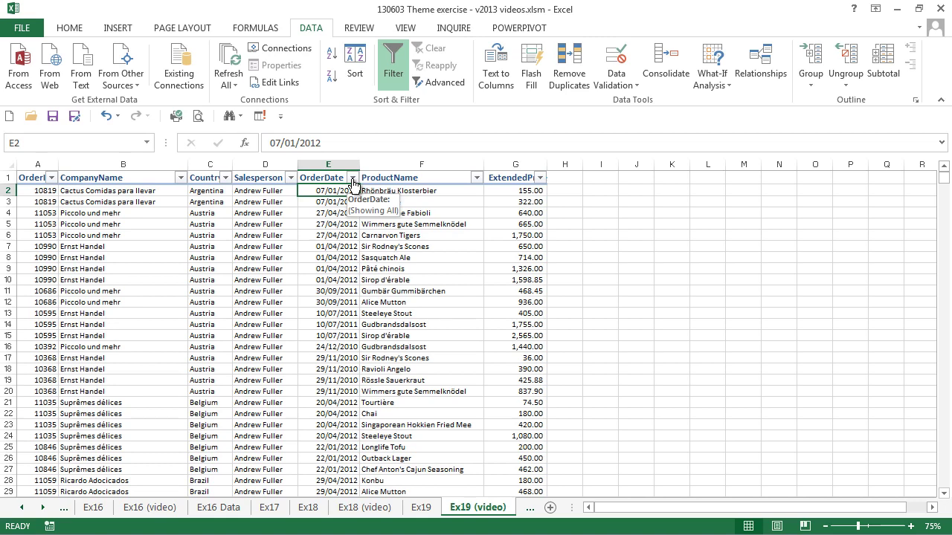
{"action": "left_click", "coordinate": [397, 77]}
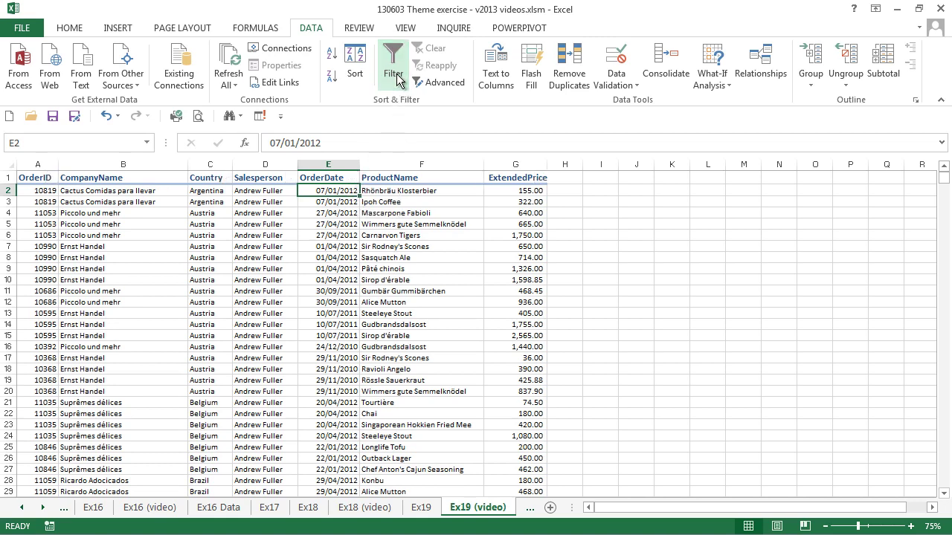
{"action": "left_click", "coordinate": [397, 77]}
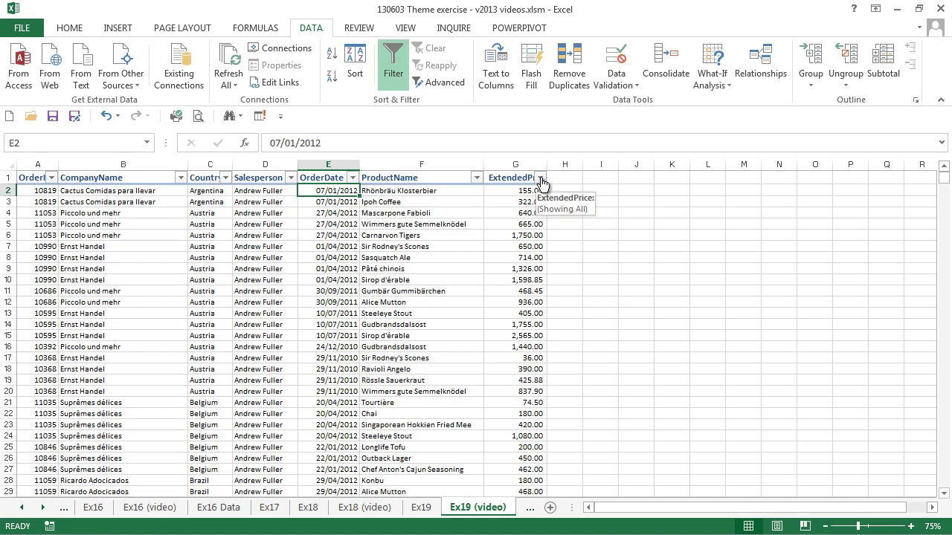
Filter the ExtendedPrice column to values between 1000 and 3000, and clear the filter again.
{"action": "left_click", "coordinate": [540, 179]}
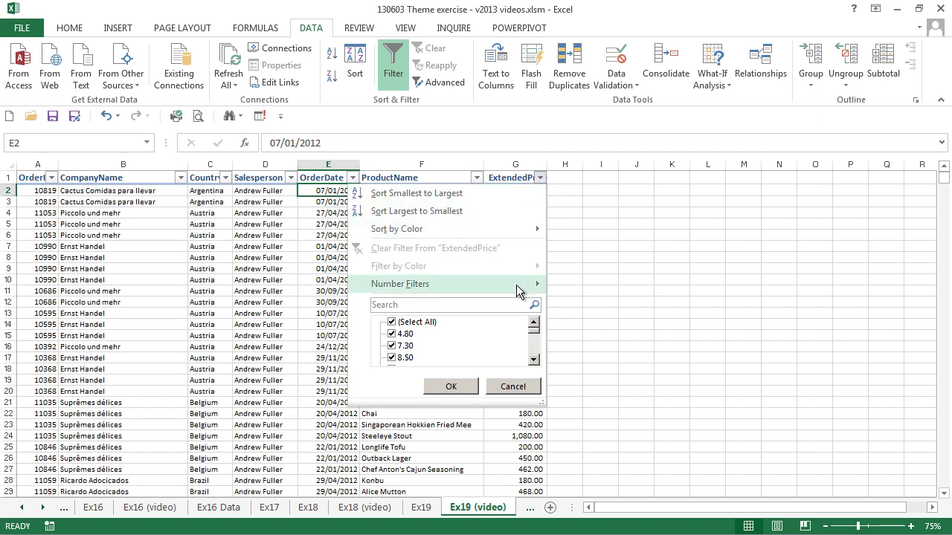
{"action": "mouse_move", "coordinate": [519, 291]}
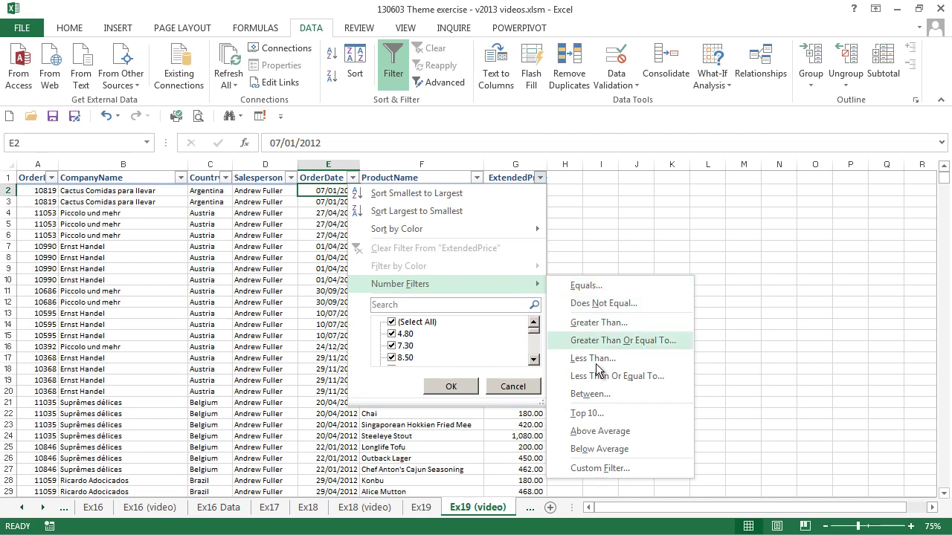
{"action": "left_click", "coordinate": [600, 395]}
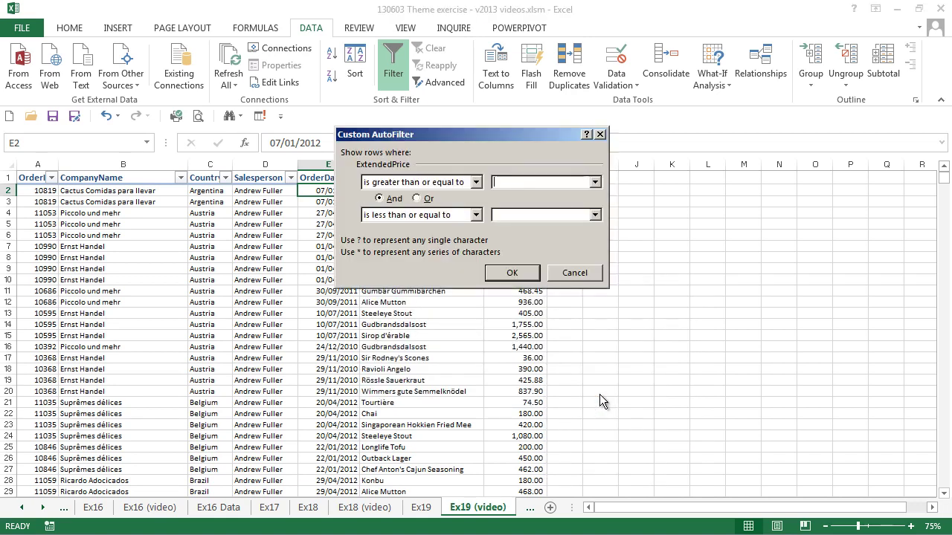
{"action": "left_click", "coordinate": [517, 184]}
{"action": "type", "text": "1000"}
{"action": "left_click", "coordinate": [516, 215]}
{"action": "type", "text": "3000"}
{"action": "left_click", "coordinate": [524, 273]}
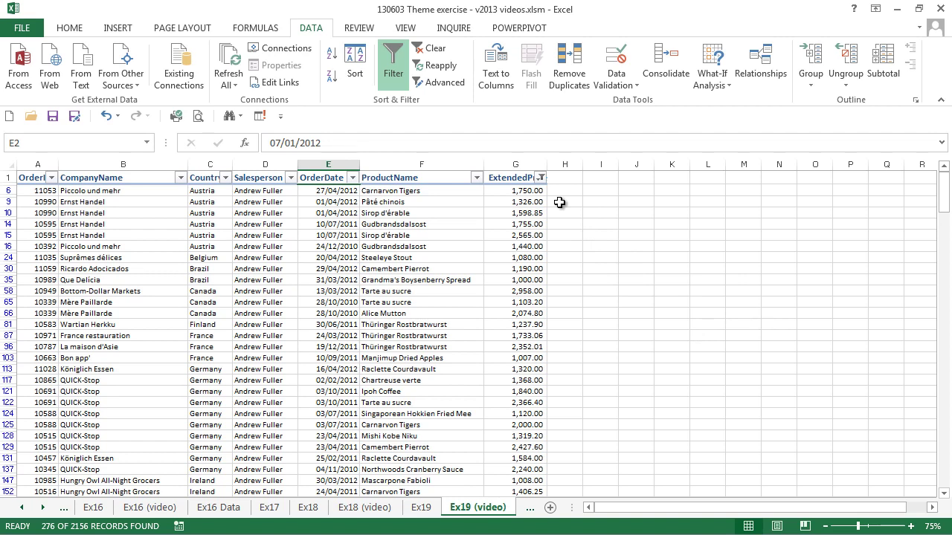
{"action": "left_click", "coordinate": [434, 51]}
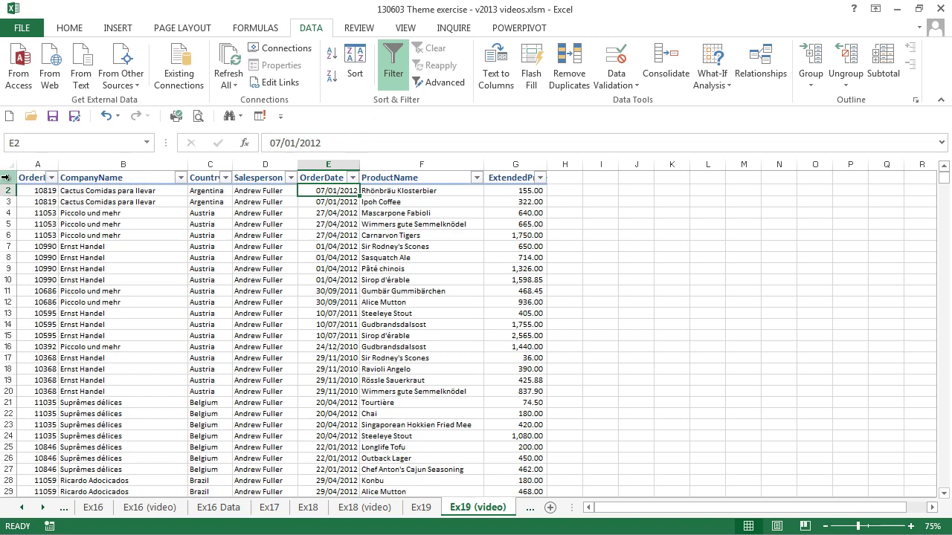
Insert five blank rows above the list's header row.
{"action": "left_click", "coordinate": [9, 176]}
{"action": "left_click_drag", "start_coordinate": [9, 177], "coordinate": [6, 224]}
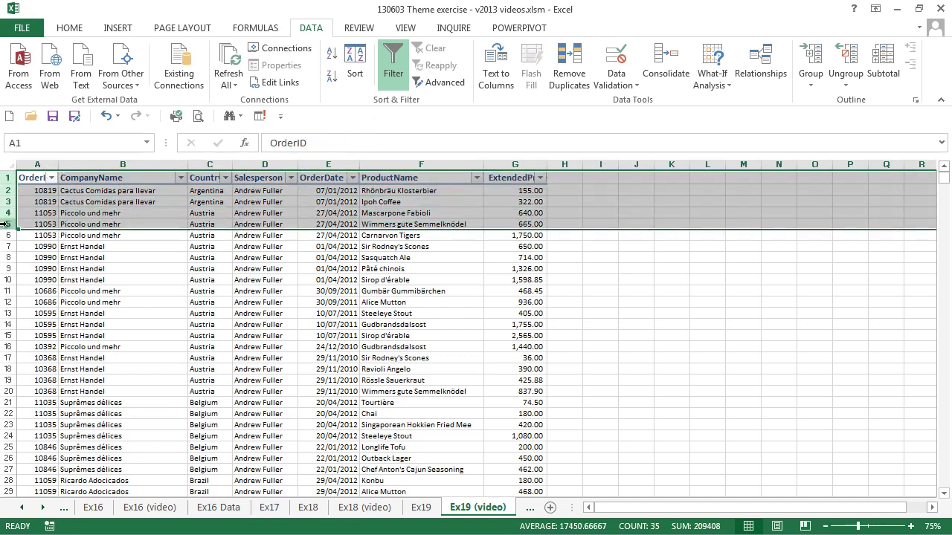
{"action": "right_click", "coordinate": [6, 224]}
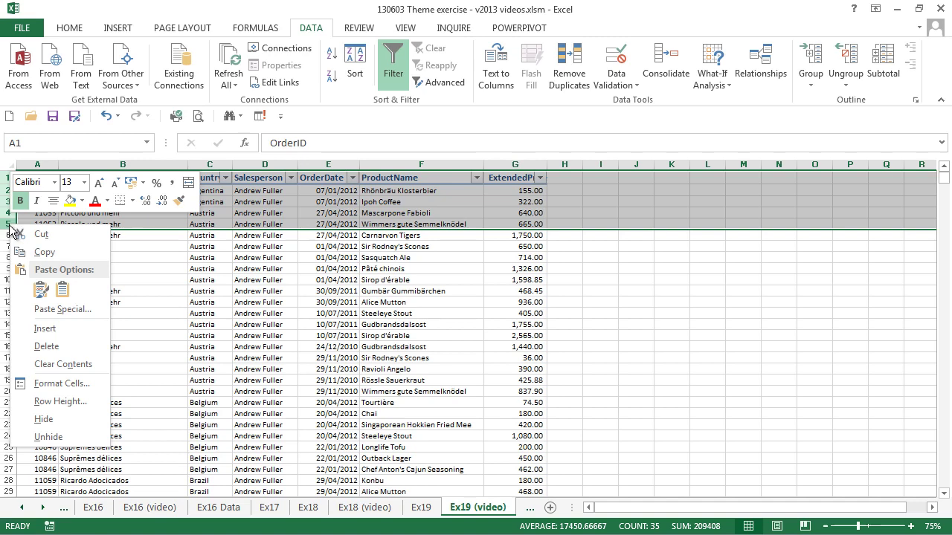
{"action": "left_click", "coordinate": [46, 329]}
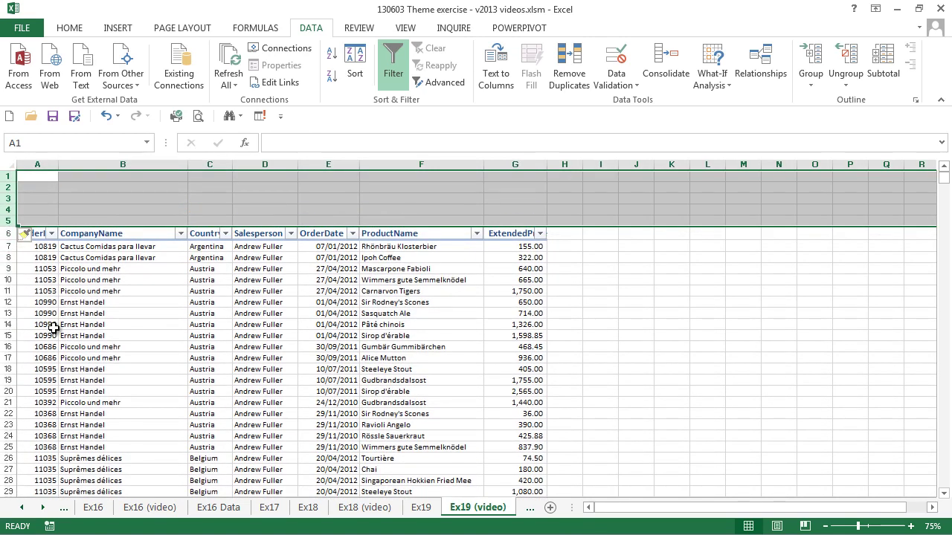
Enter the criteria headings Country in C1 and ExtendedPrice in G1 above the matching list columns.
{"action": "left_click", "coordinate": [209, 176]}
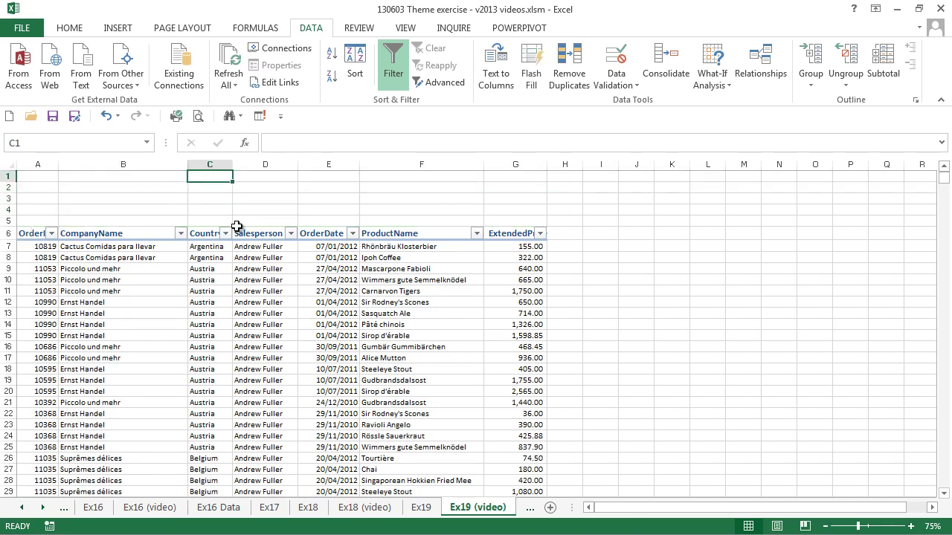
{"action": "type", "text": "Country"}
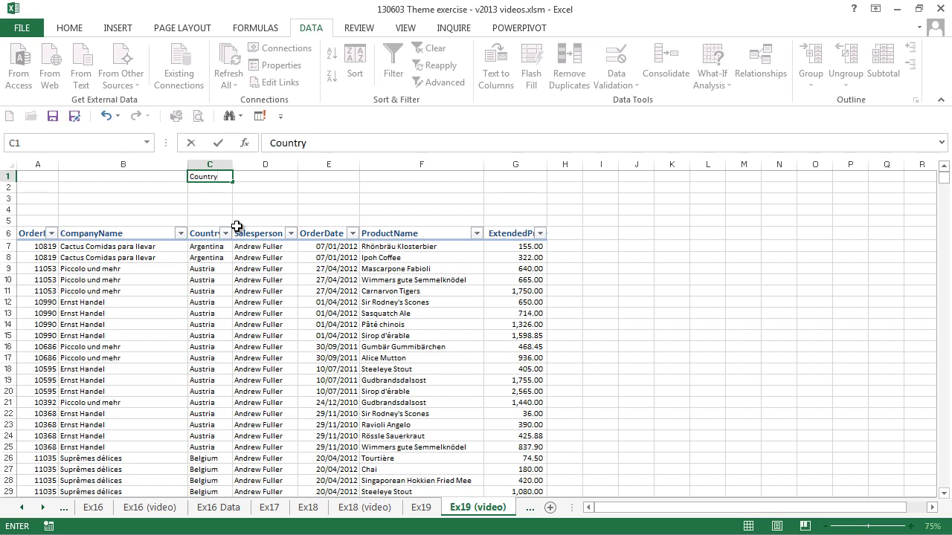
{"action": "key", "text": "Tab"}
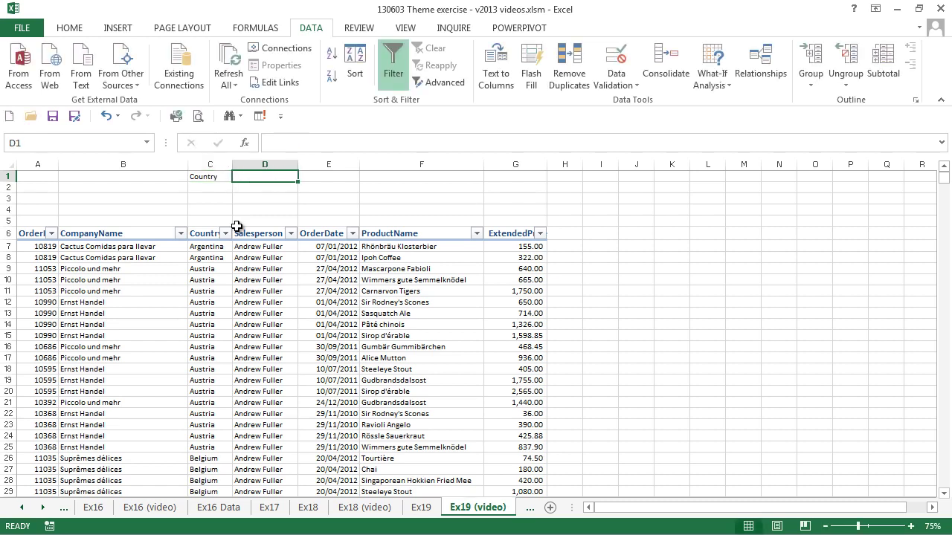
{"action": "key", "text": "Tab"}
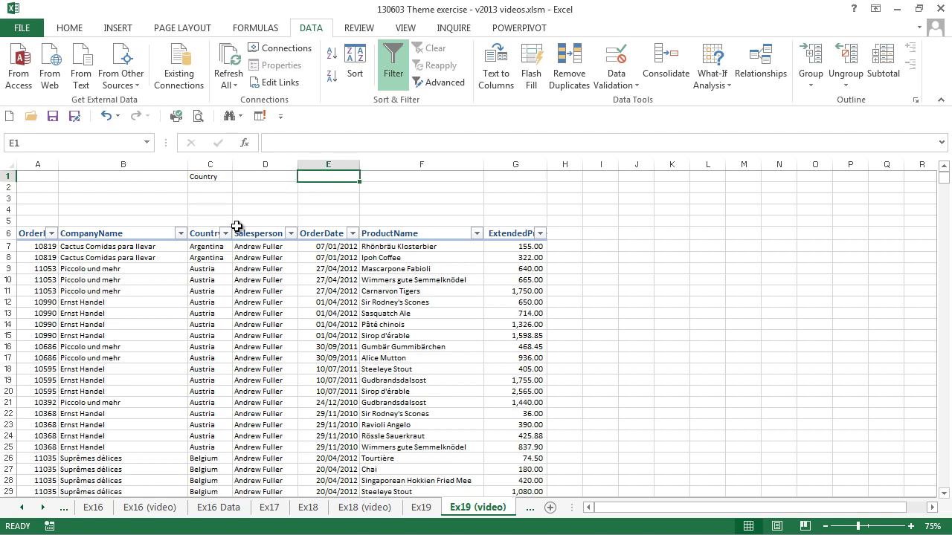
{"action": "key", "text": "Tab"}
{"action": "key", "text": "Tab"}
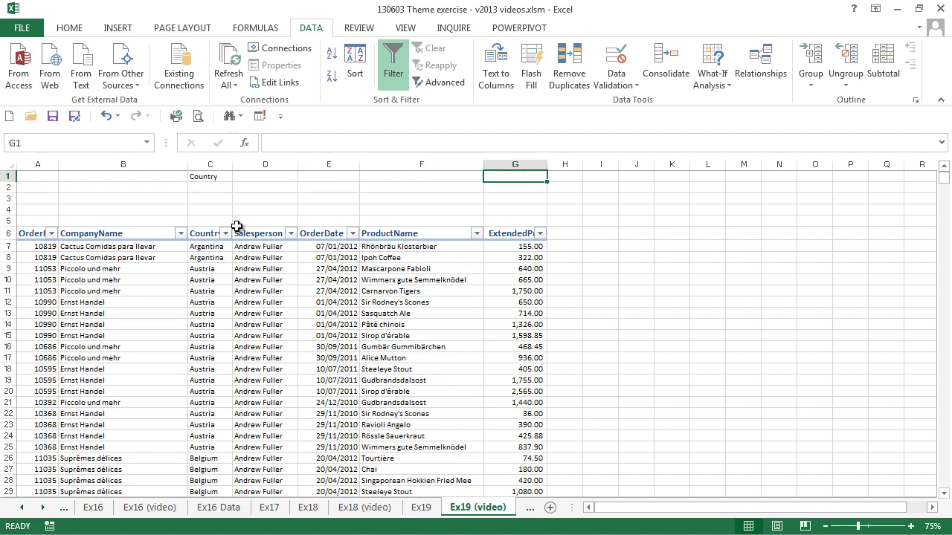
{"action": "type", "text": "Extend"}
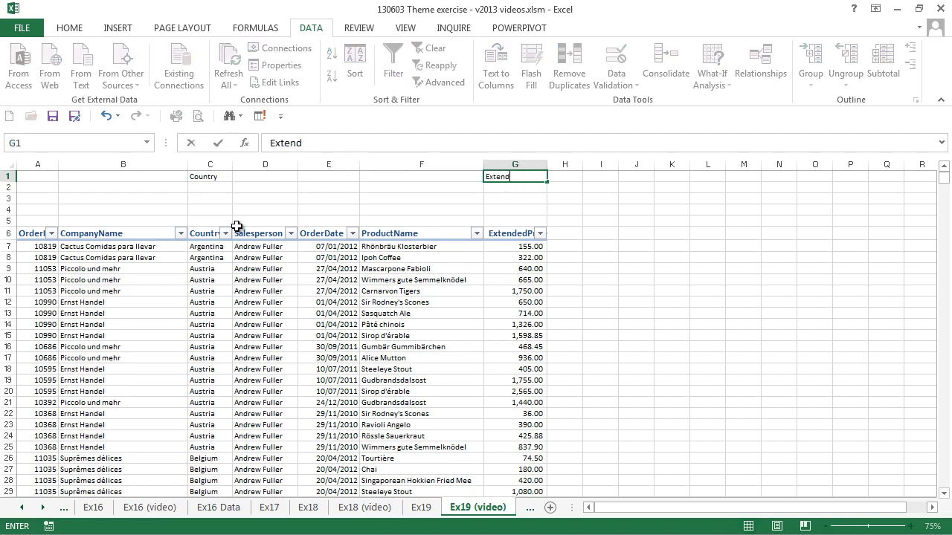
{"action": "type", "text": "edPrice"}
{"action": "key", "text": "Return"}
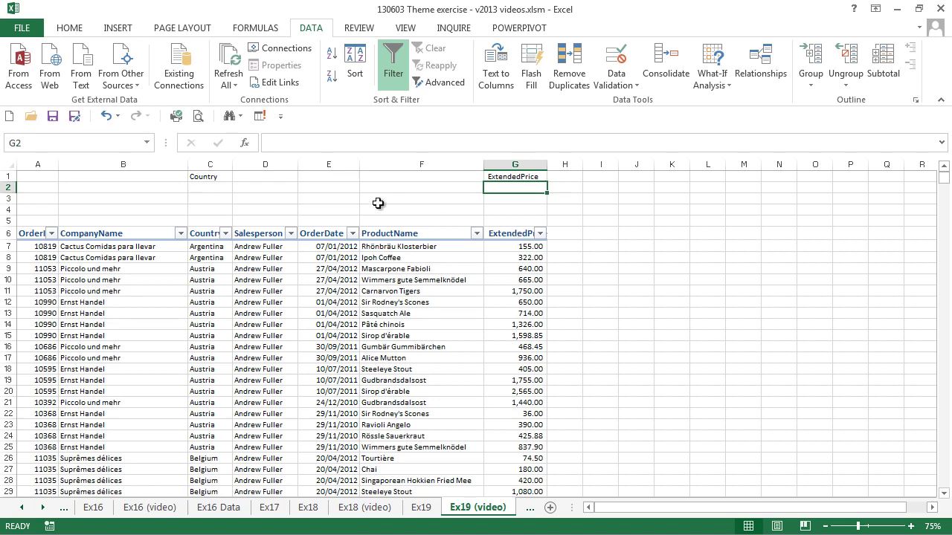
Enter the criteria France in C2 under Country and >1000 in G2 under ExtendedPrice.
{"action": "left_click", "coordinate": [205, 188]}
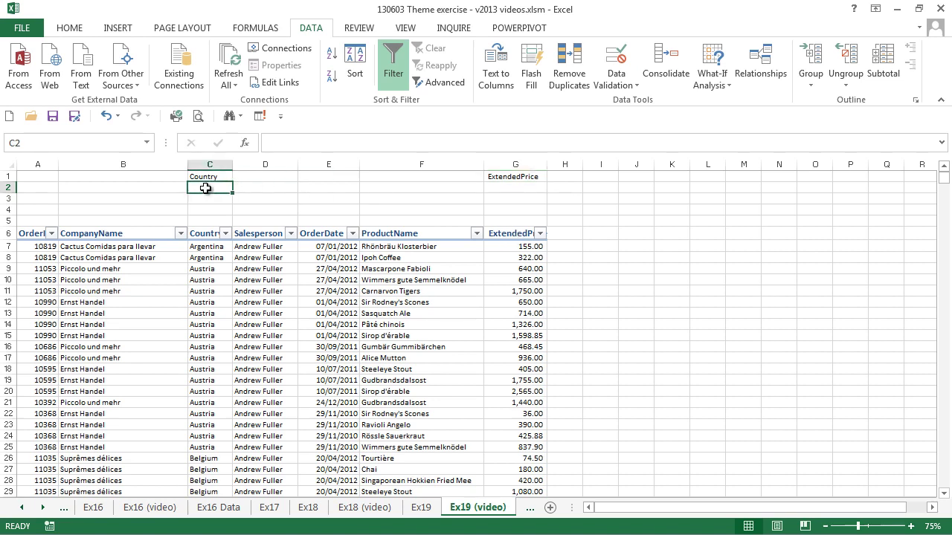
{"action": "type", "text": "Fr"}
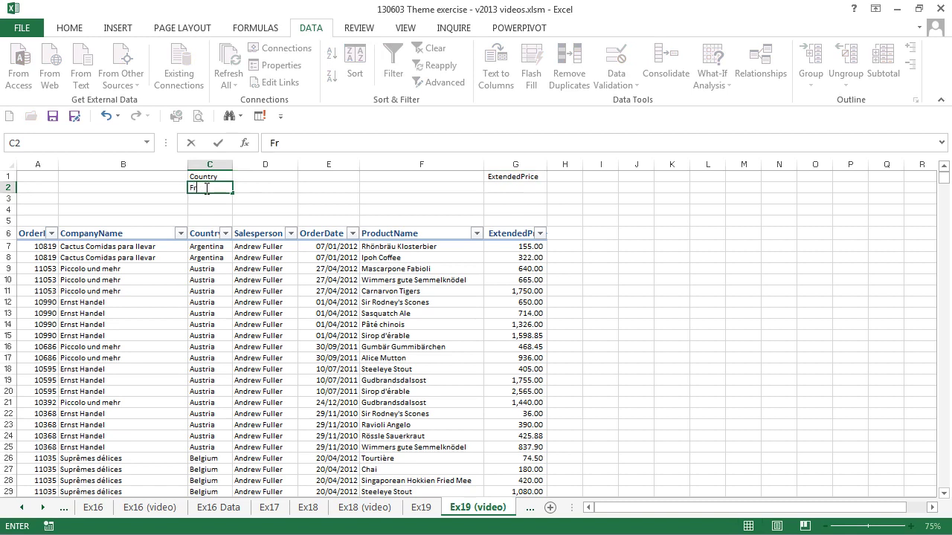
{"action": "type", "text": "ance"}
{"action": "left_click", "coordinate": [515, 190]}
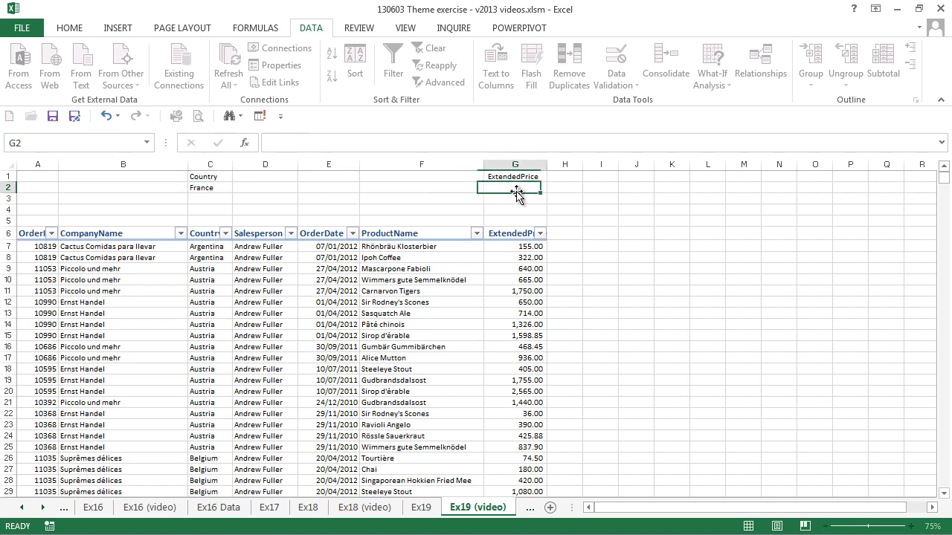
{"action": "type", "text": ">"}
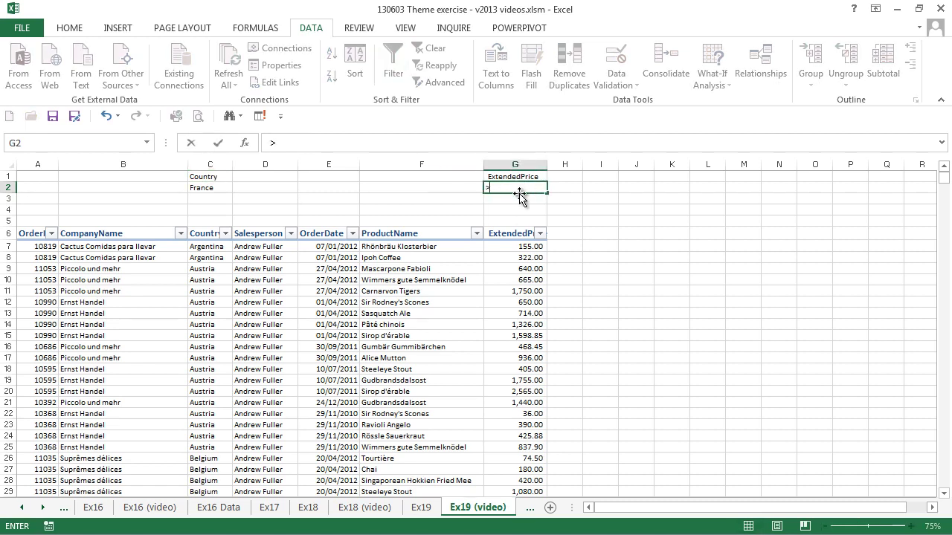
{"action": "type", "text": "1000"}
{"action": "key", "text": "Return"}
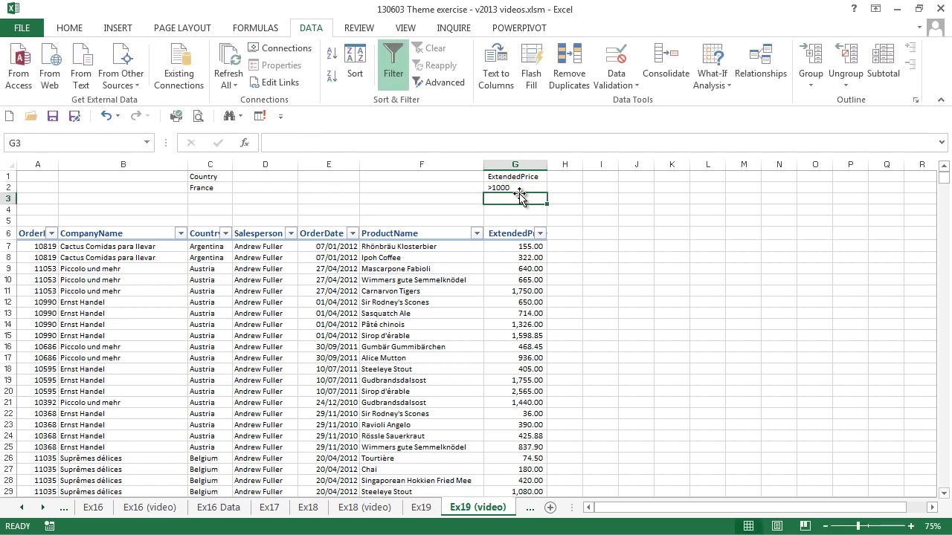
Apply an advanced filter to the order list in place, using A1:G2 as the criteria range.
{"action": "left_click", "coordinate": [253, 275]}
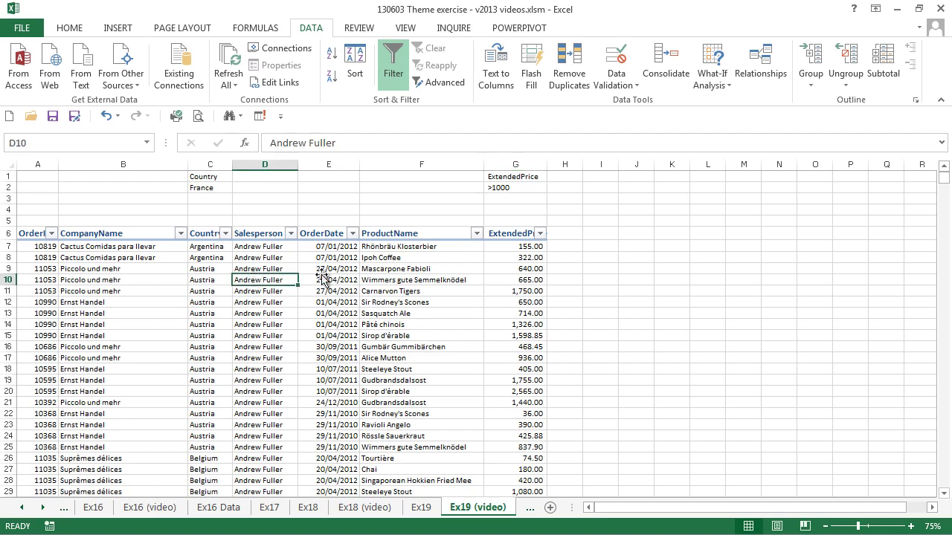
{"action": "left_click", "coordinate": [443, 82]}
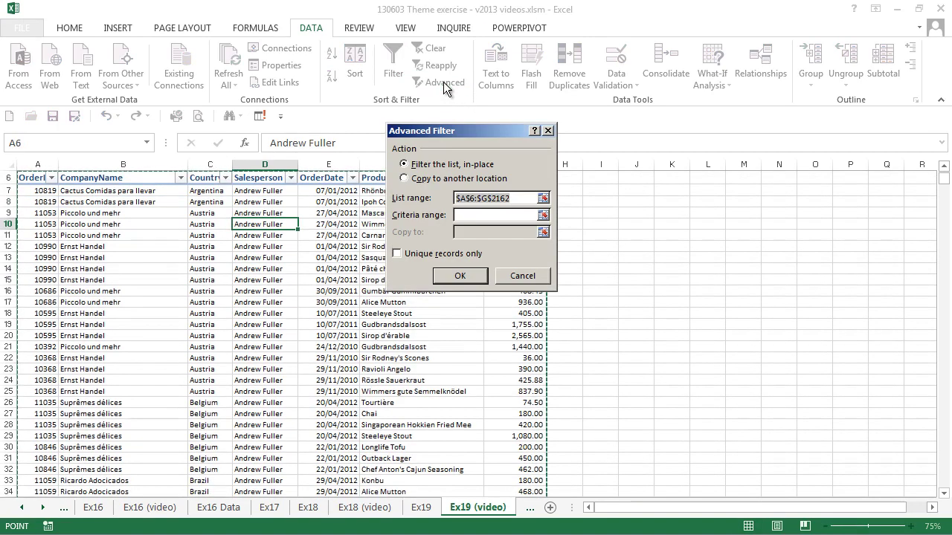
{"action": "left_click_drag", "start_coordinate": [461, 130], "coordinate": [652, 191]}
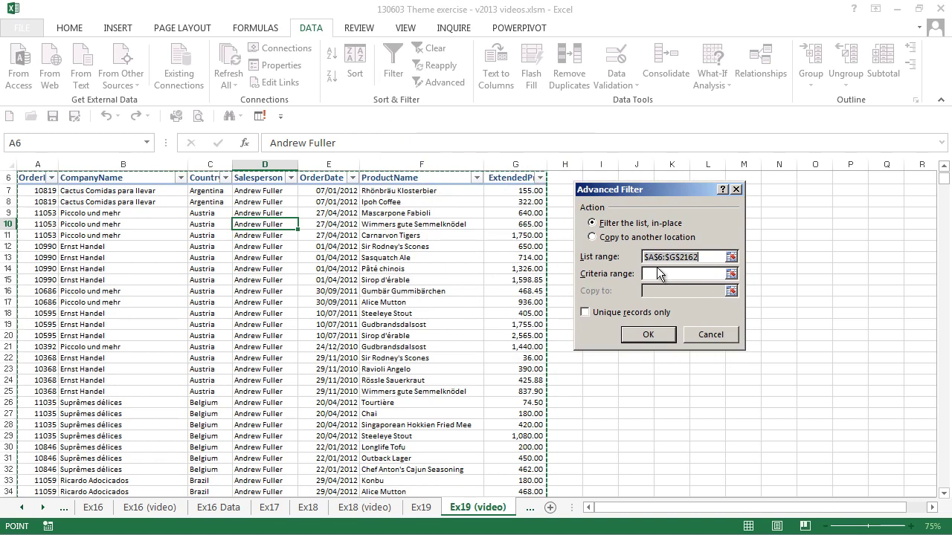
{"action": "left_click", "coordinate": [656, 259]}
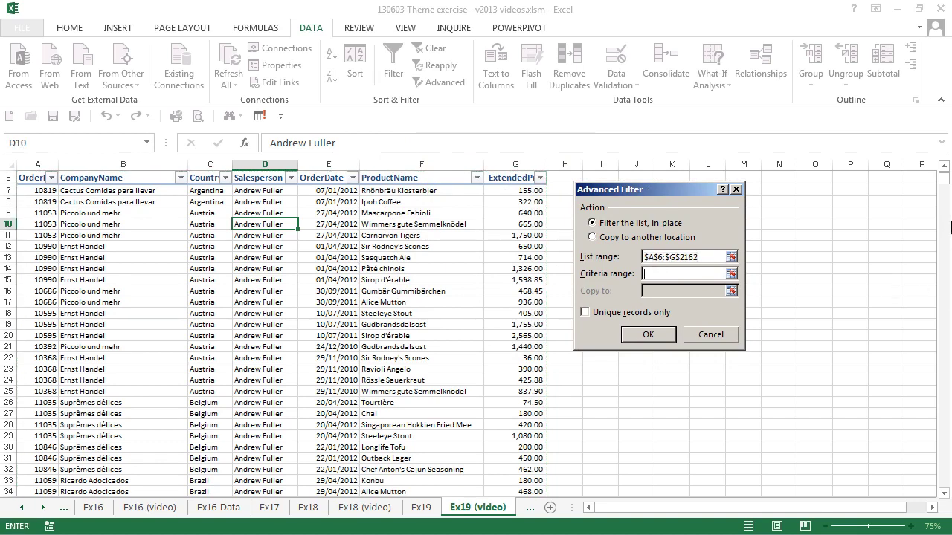
{"action": "left_click", "coordinate": [944, 168]}
{"action": "scroll", "coordinate": [944, 168], "scroll_direction": "up", "scroll_amount": 2}
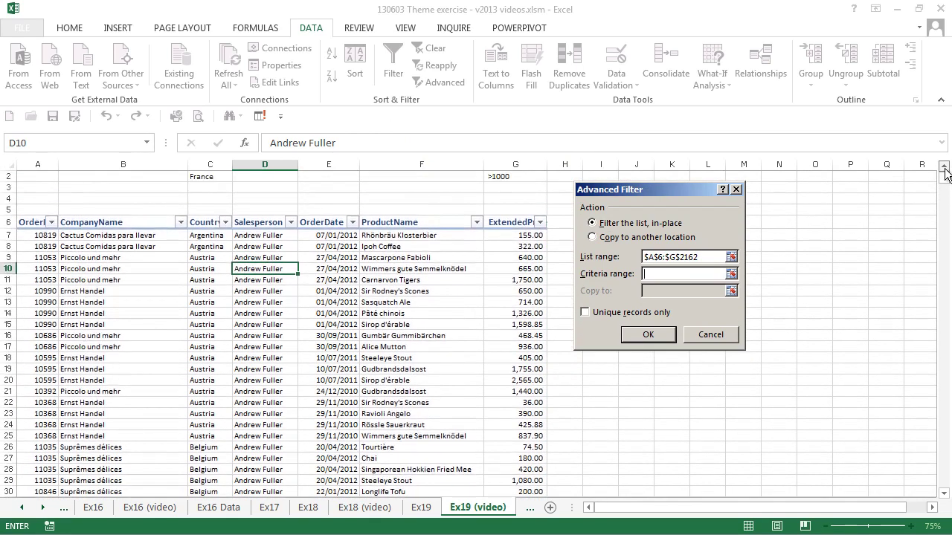
{"action": "left_click_drag", "start_coordinate": [37, 177], "coordinate": [521, 190]}
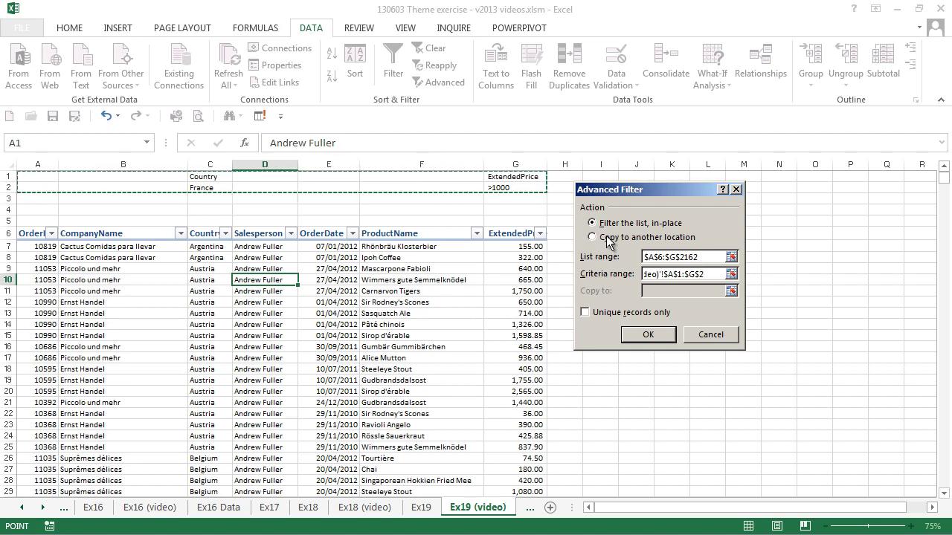
{"action": "left_click", "coordinate": [645, 336]}
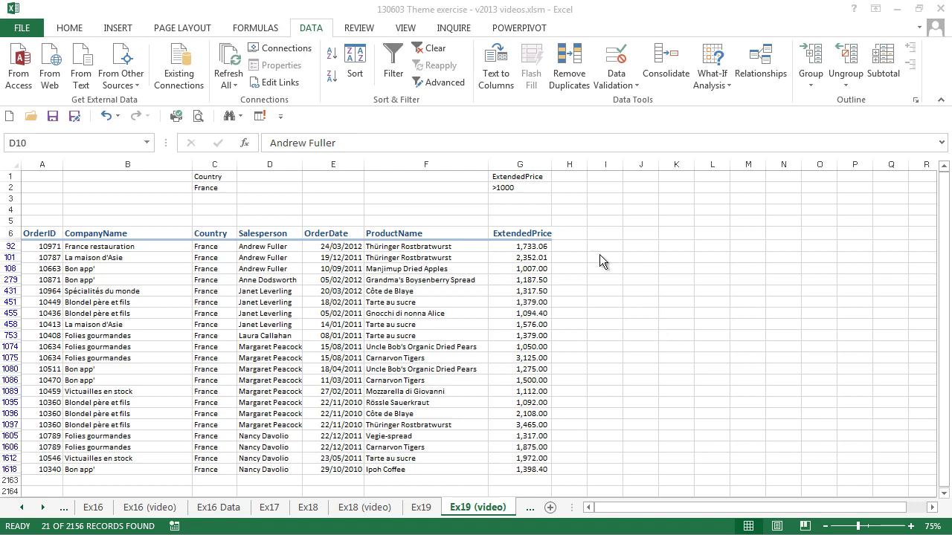
Clear the advanced filter and delete rows 1 to 5 above the list's header row.
{"action": "left_click", "coordinate": [422, 48]}
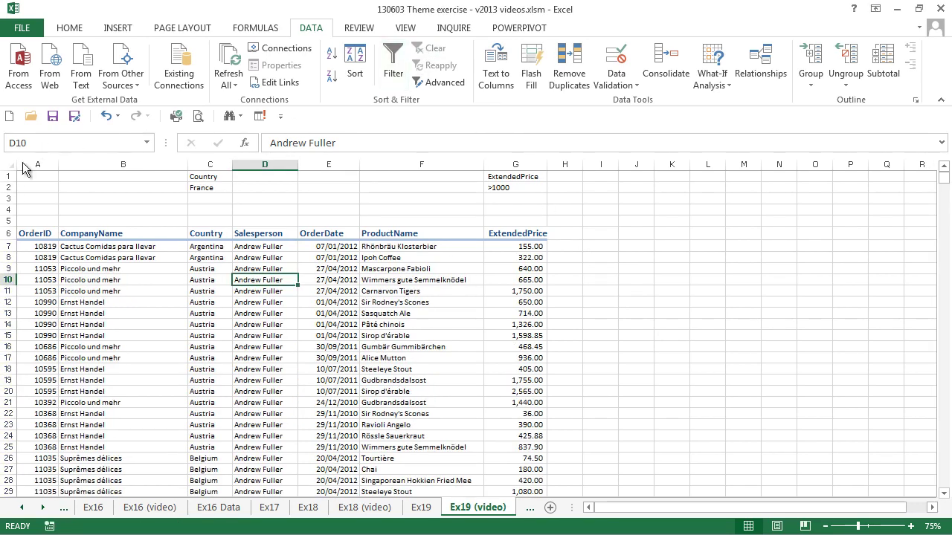
{"action": "left_click_drag", "start_coordinate": [11, 180], "coordinate": [10, 216]}
{"action": "right_click", "coordinate": [12, 215]}
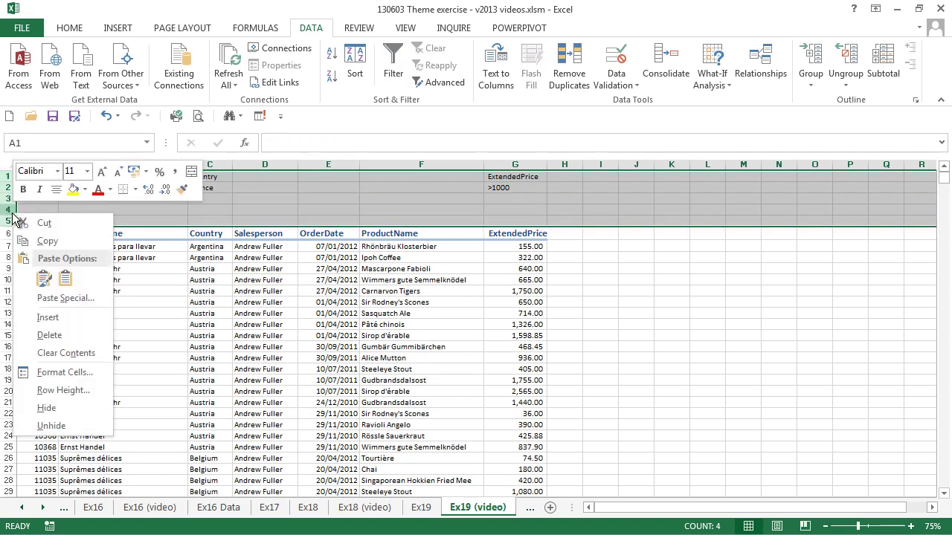
{"action": "left_click", "coordinate": [49, 337]}
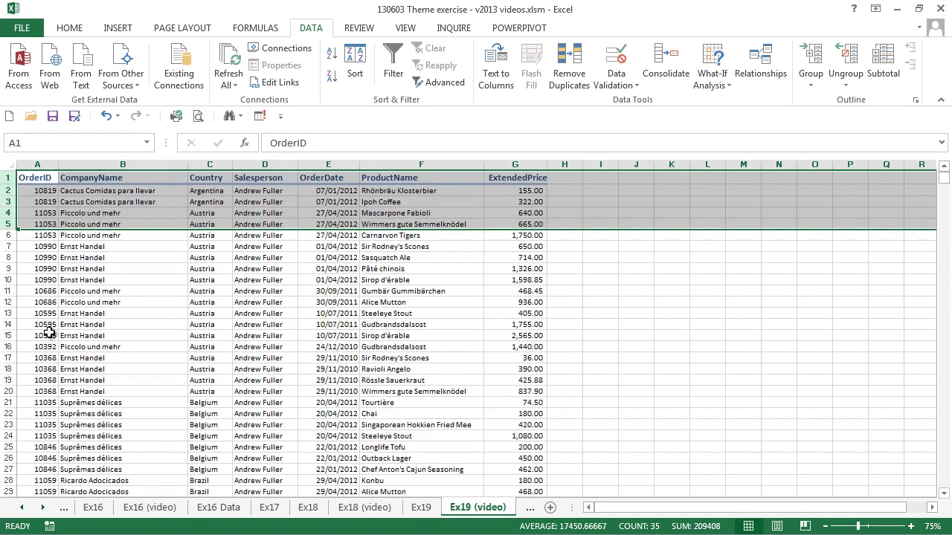
Convert the order list A1:G2157 into a table that has headers.
{"action": "left_click", "coordinate": [269, 268]}
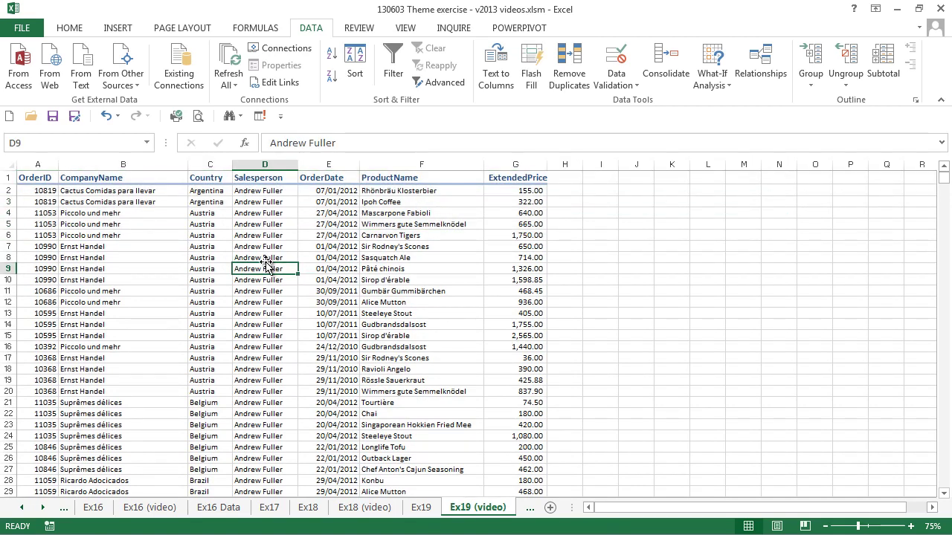
{"action": "left_click", "coordinate": [117, 29]}
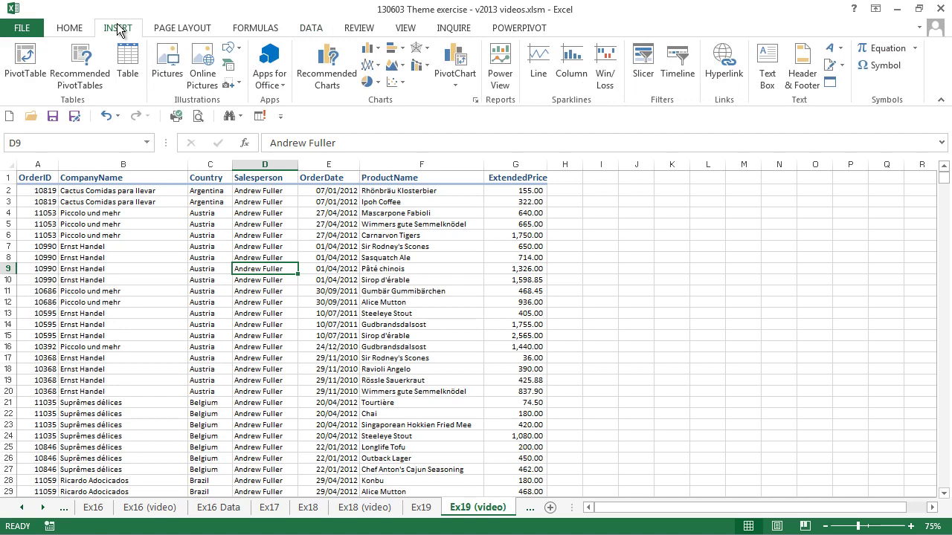
{"action": "left_click", "coordinate": [125, 70]}
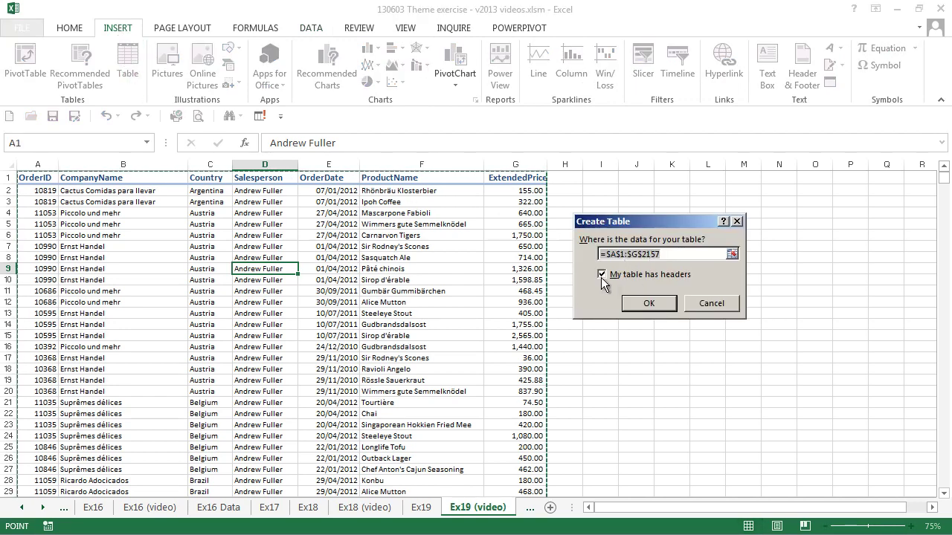
{"action": "left_click", "coordinate": [645, 300]}
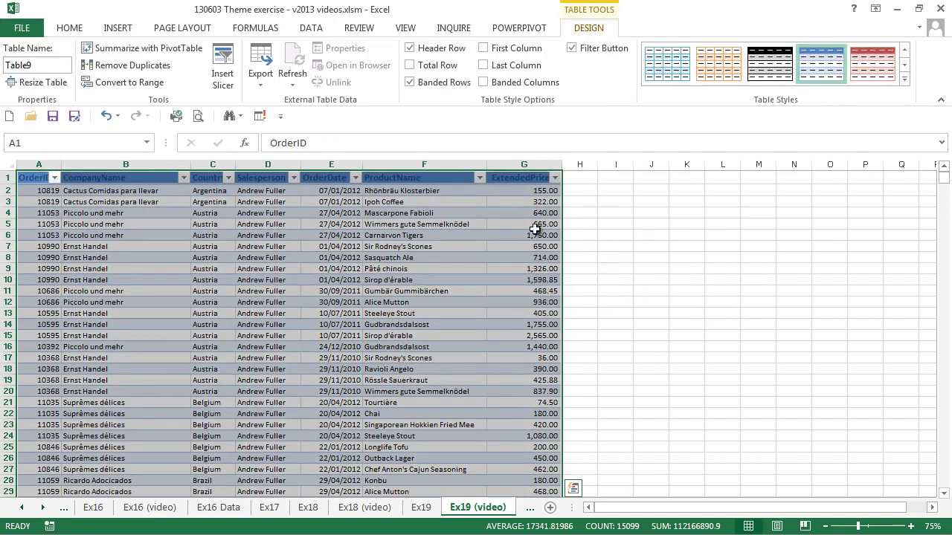
{"action": "left_click", "coordinate": [555, 179]}
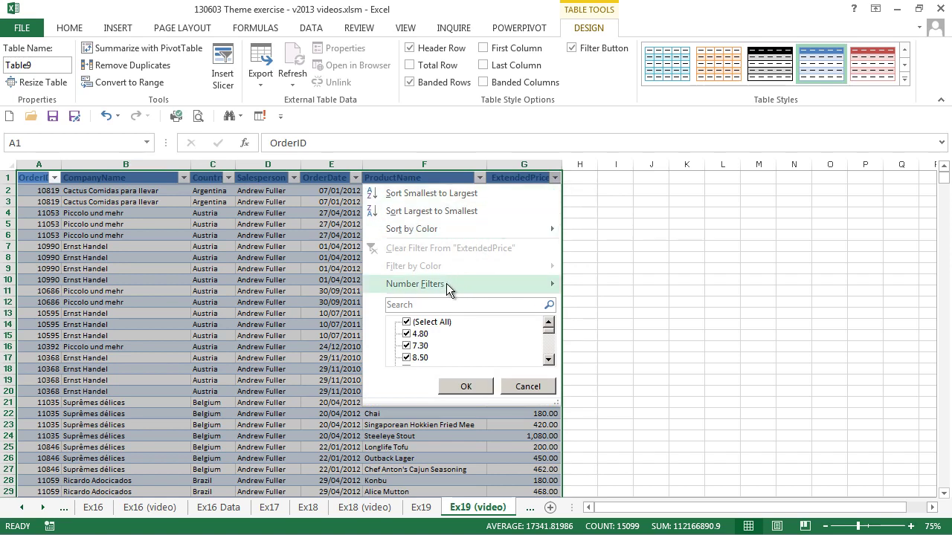
{"action": "mouse_move", "coordinate": [447, 288]}
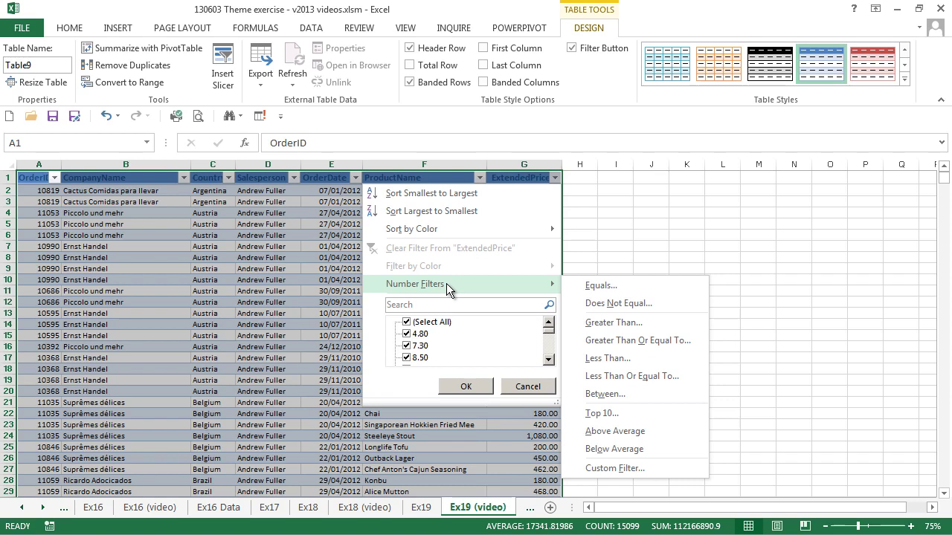
{"action": "left_click", "coordinate": [528, 383]}
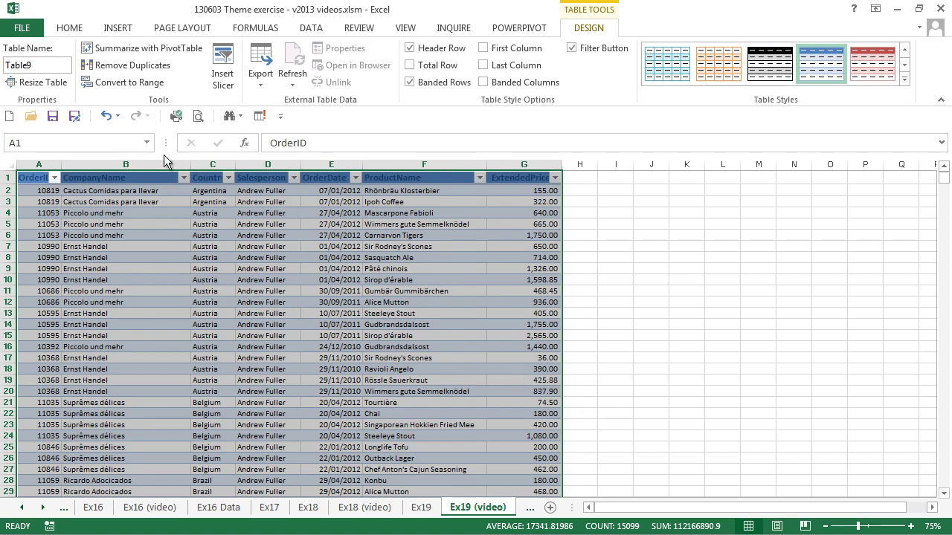
Remove duplicate rows from the table, comparing only the Salesperson column.
{"action": "left_click", "coordinate": [133, 67]}
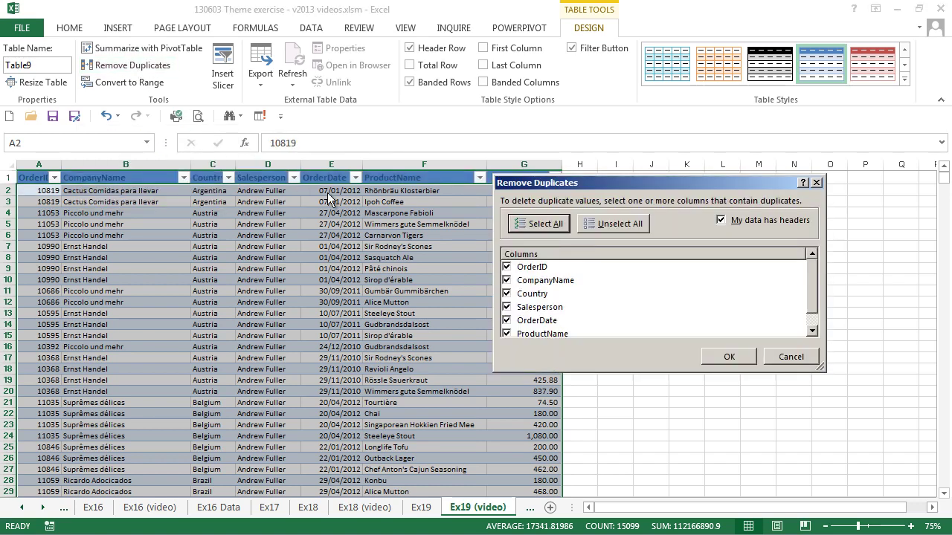
{"action": "left_click", "coordinate": [506, 267]}
{"action": "left_click", "coordinate": [506, 280]}
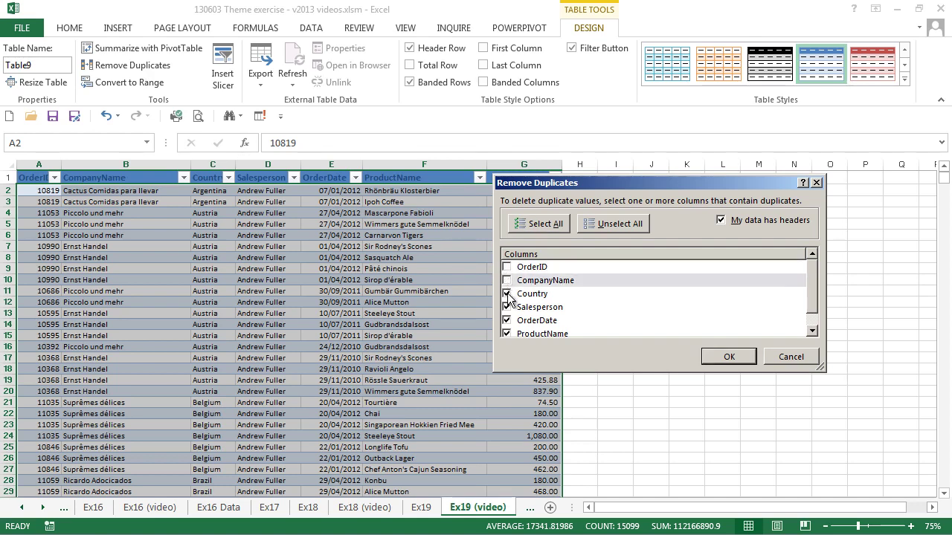
{"action": "left_click", "coordinate": [507, 294]}
{"action": "left_click", "coordinate": [506, 321]}
{"action": "left_click", "coordinate": [506, 334]}
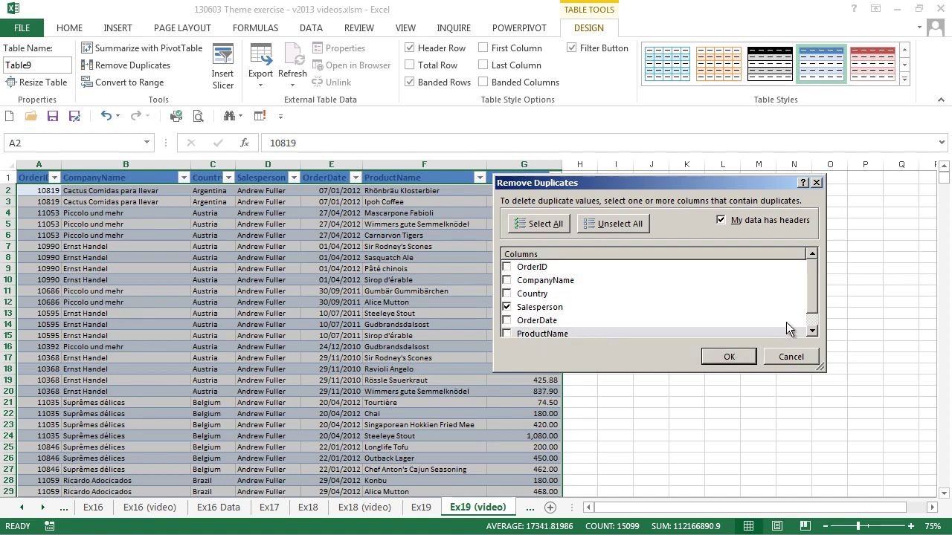
{"action": "left_click_drag", "start_coordinate": [812, 305], "coordinate": [813, 325]}
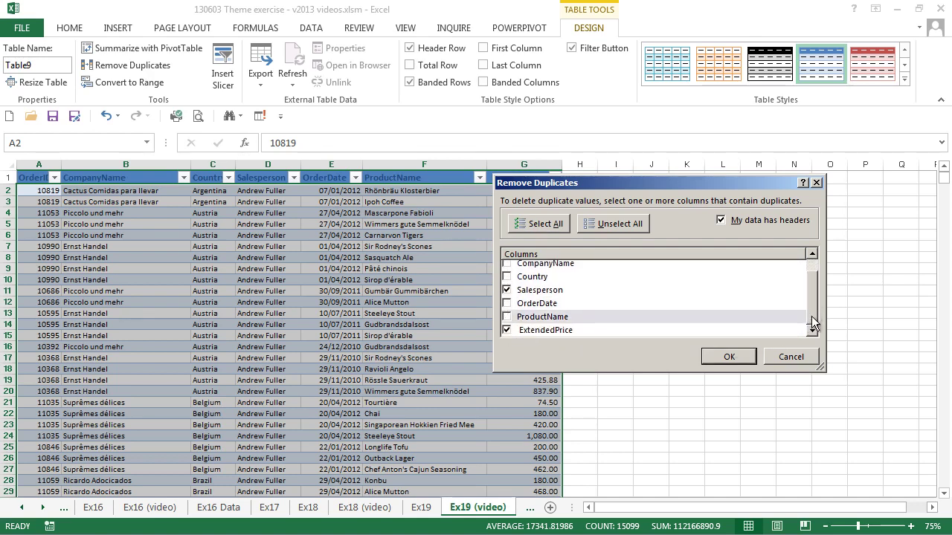
{"action": "left_click", "coordinate": [508, 330]}
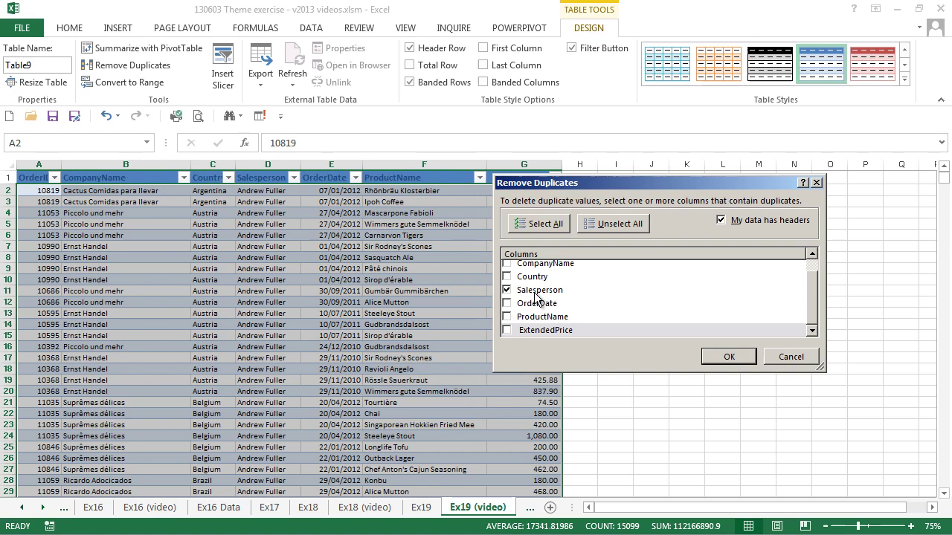
{"action": "left_click", "coordinate": [714, 357]}
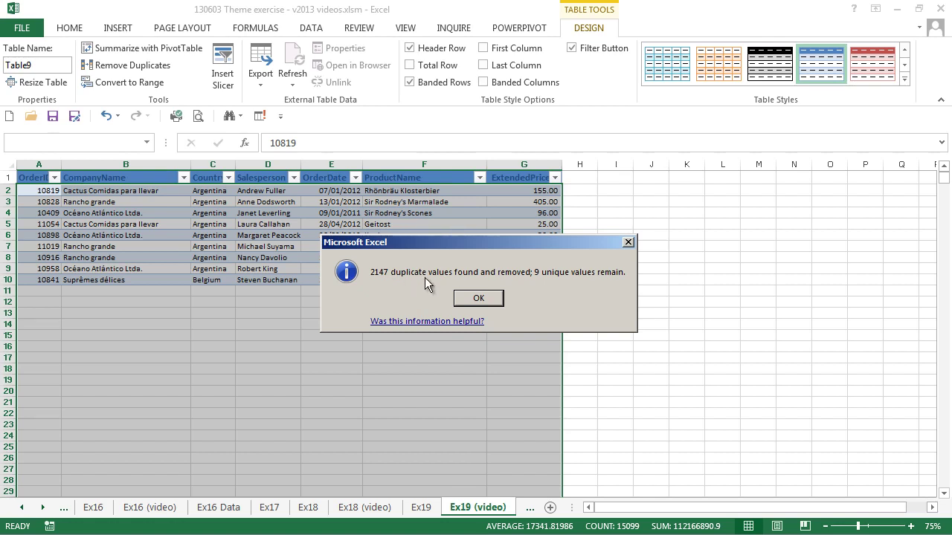
{"action": "left_click", "coordinate": [474, 298]}
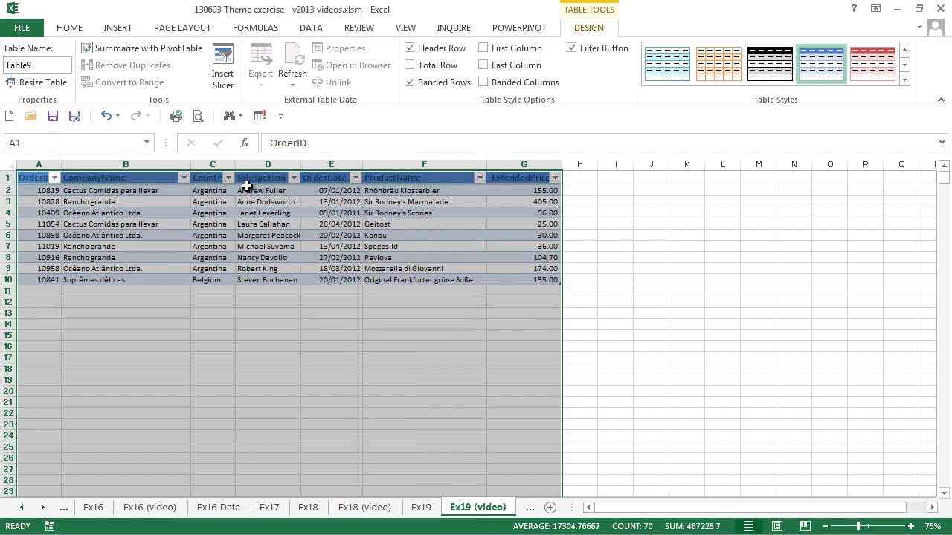